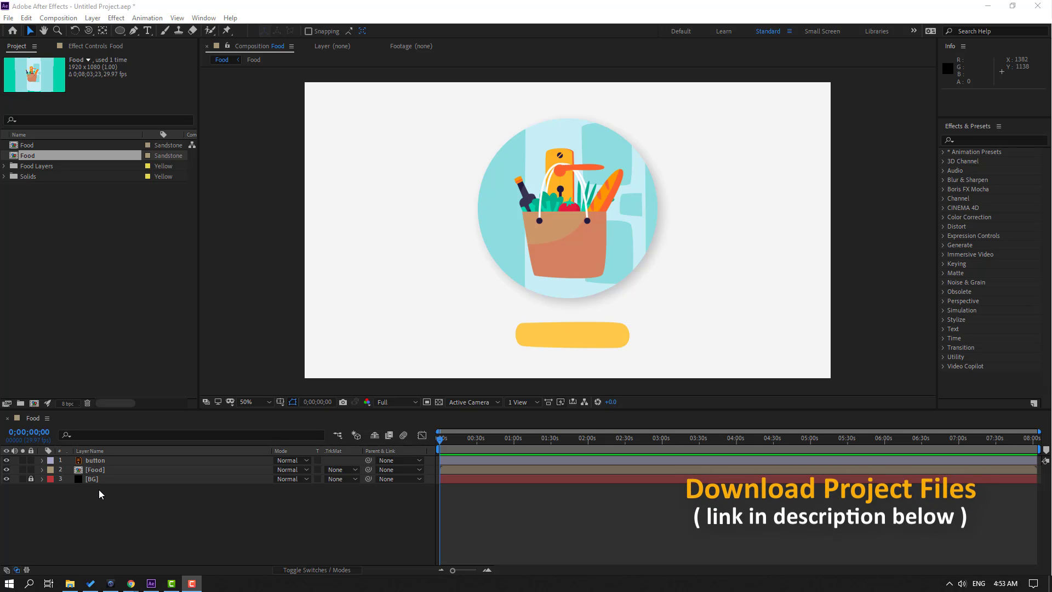
# Open the nested Food precomp to reveal its door_2, food, door_1, BG2 and BG layers
pyautogui.doubleClick(93, 470)
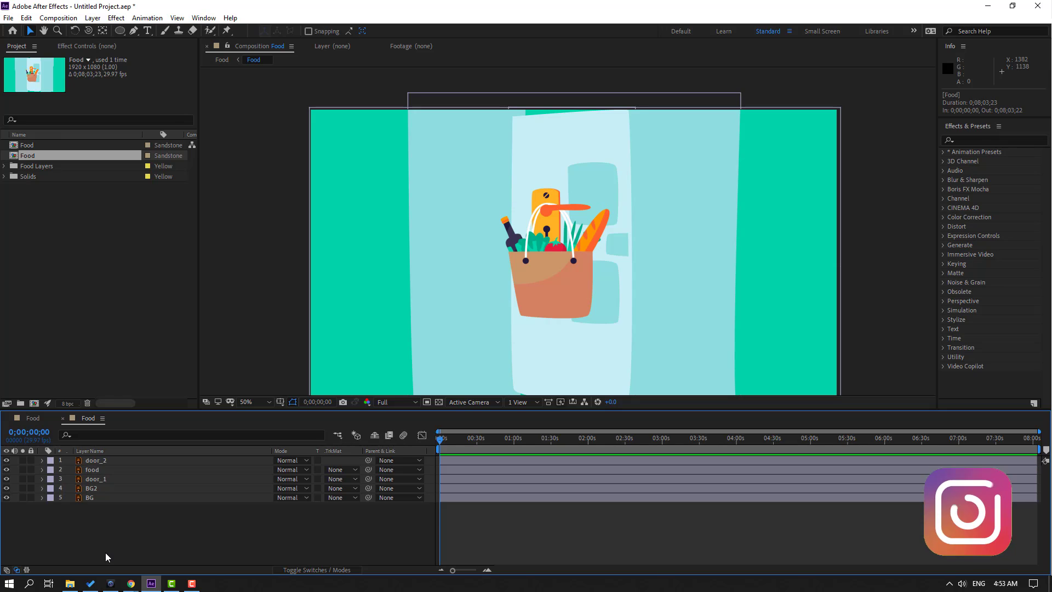
# Move the food bag layer's anchor point up to the top of its handles, soloing it temporarily
pyautogui.click(88, 469)
pyautogui.click(23, 469)
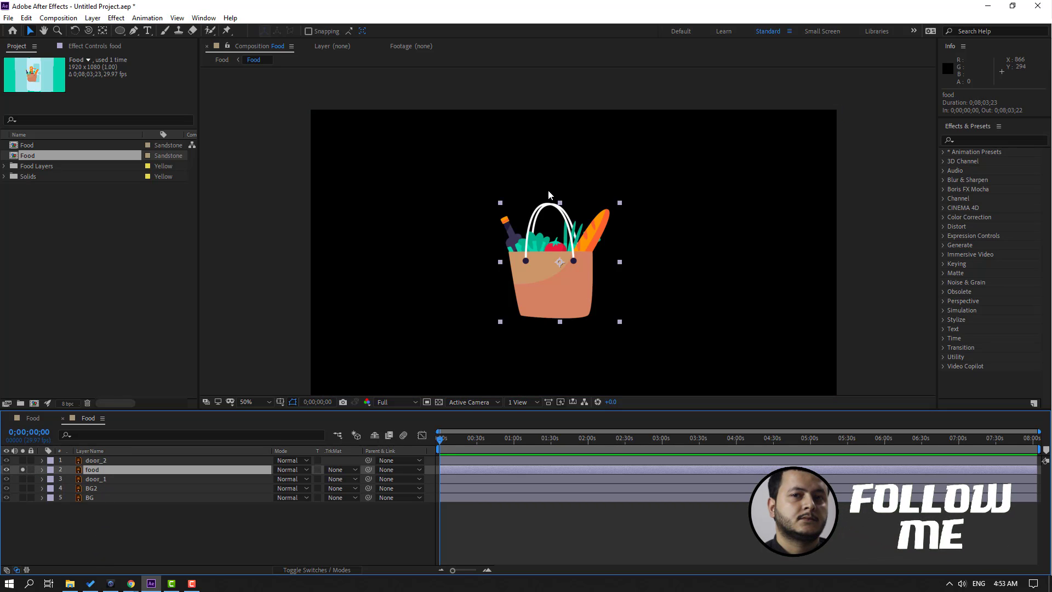
pyautogui.press('.')
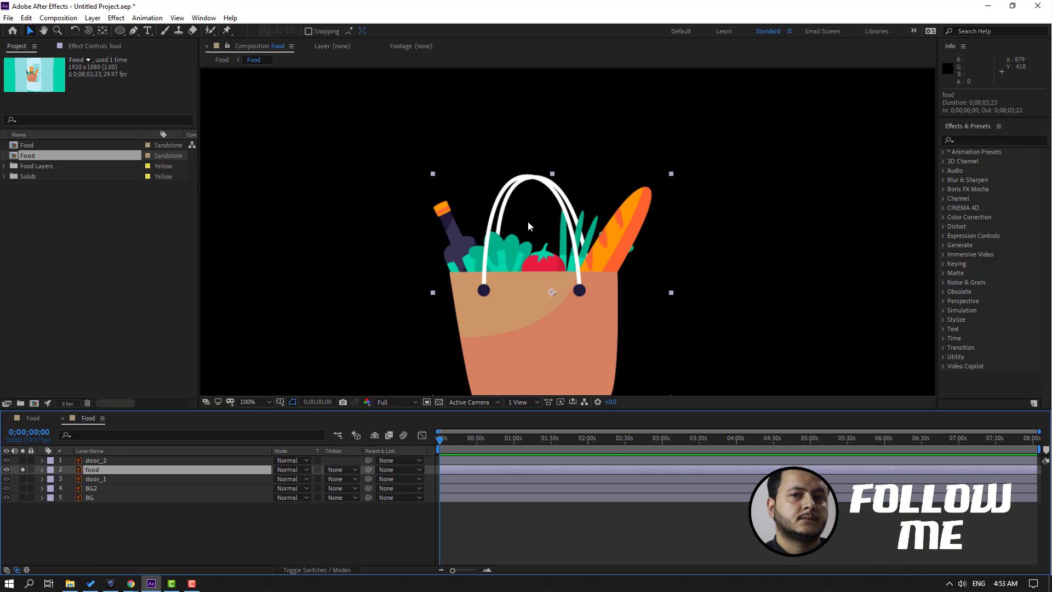
pyautogui.click(103, 33)
pyautogui.moveTo(552, 291); pyautogui.dragTo(530, 177)
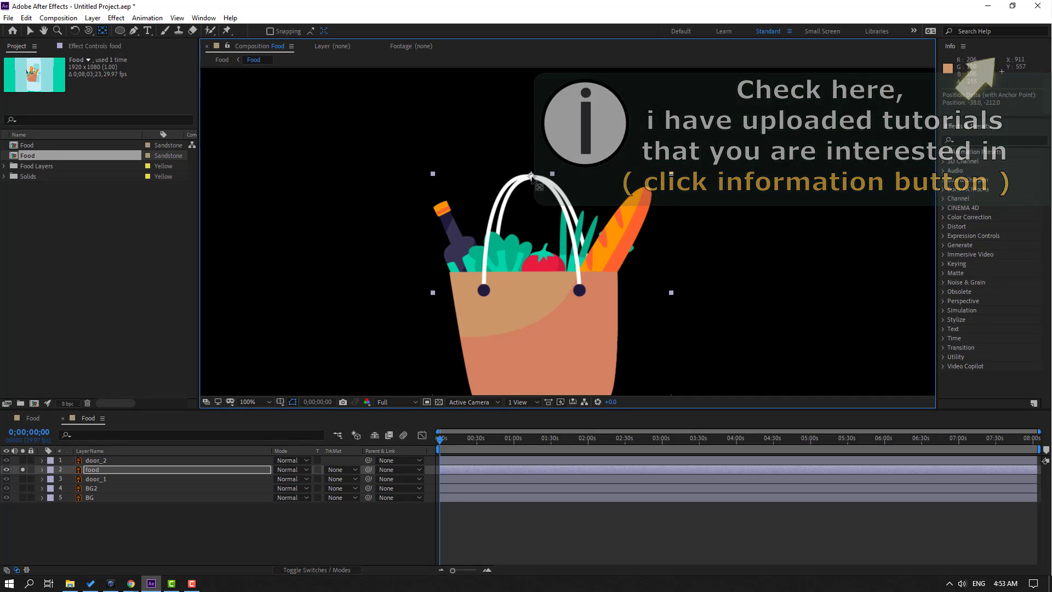
pyautogui.click(30, 30)
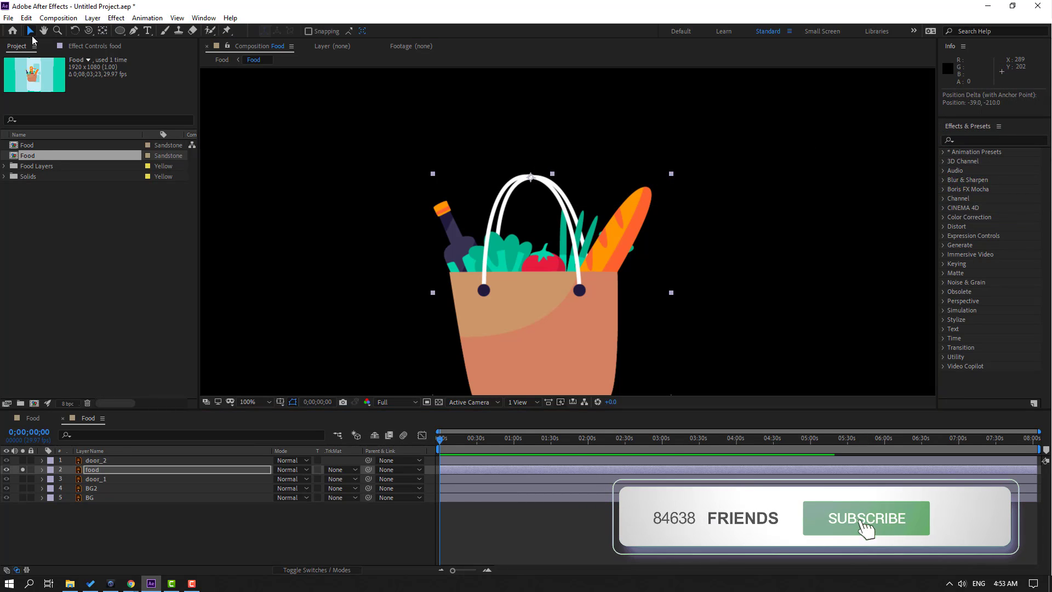
pyautogui.click(23, 469)
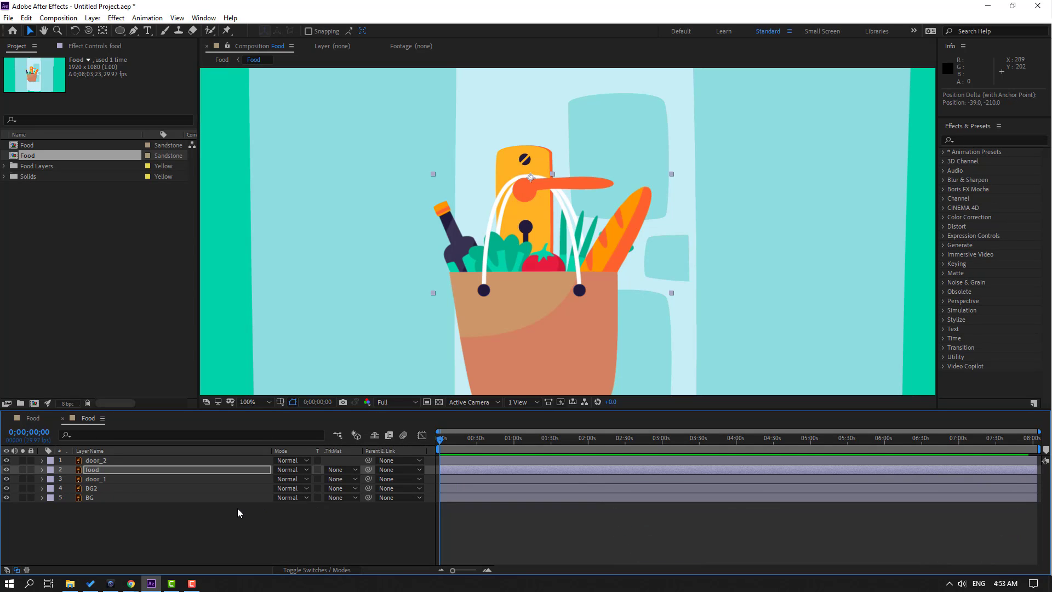
pyautogui.click(92, 471)
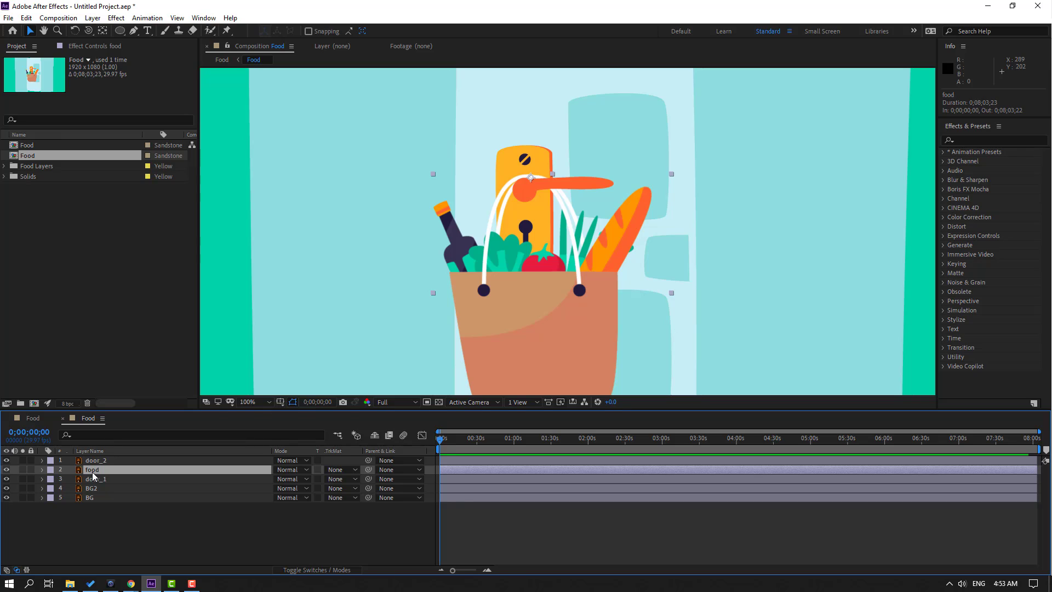
# Keyframe the bag's Rotation at -3° on frame 0 and +3° on frame 10
pyautogui.press('r')
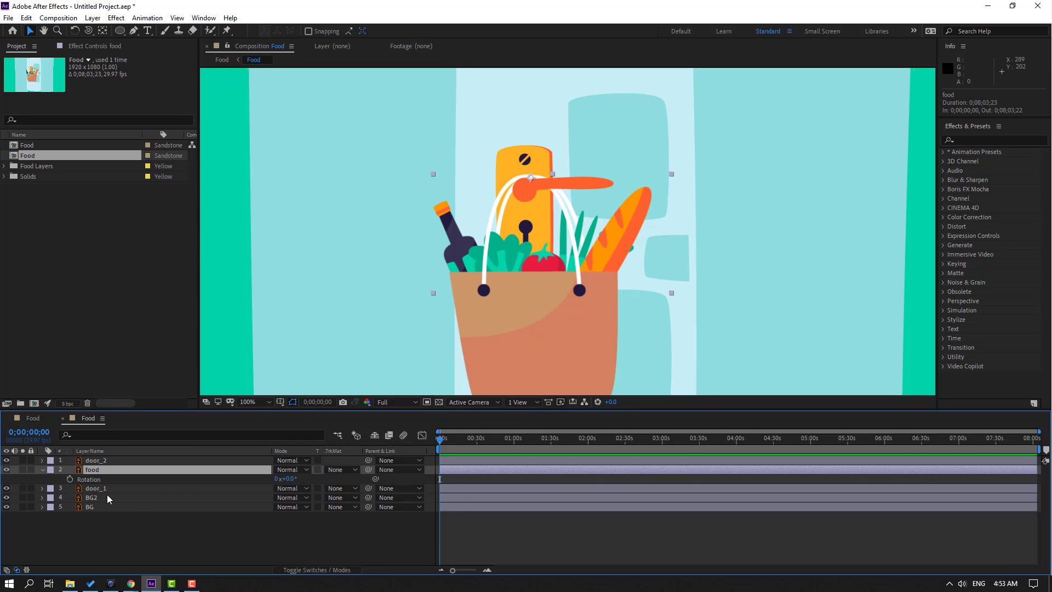
pyautogui.click(70, 479)
pyautogui.click(286, 479)
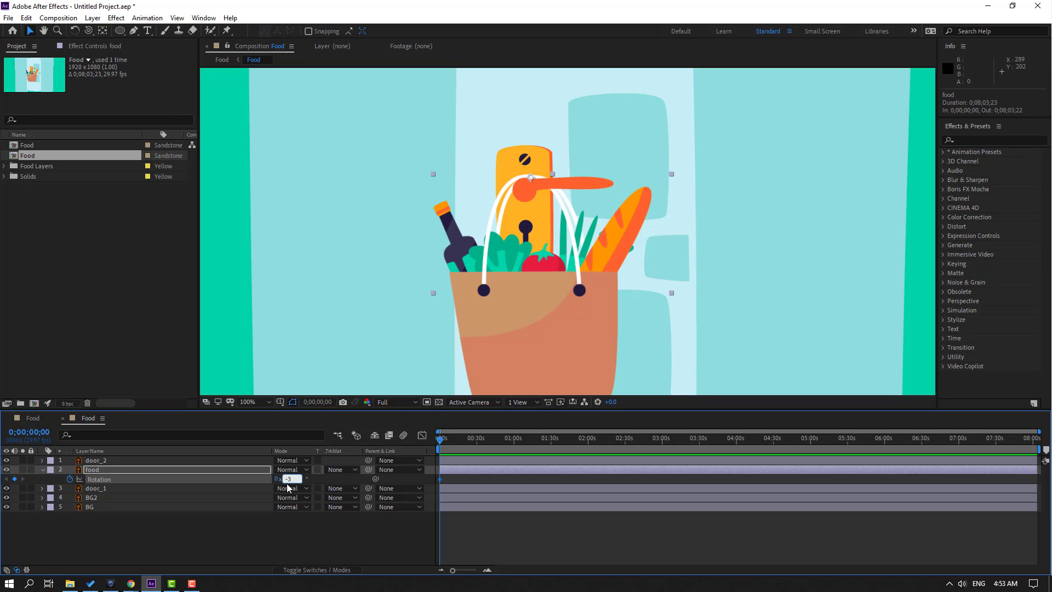
pyautogui.press('Return')
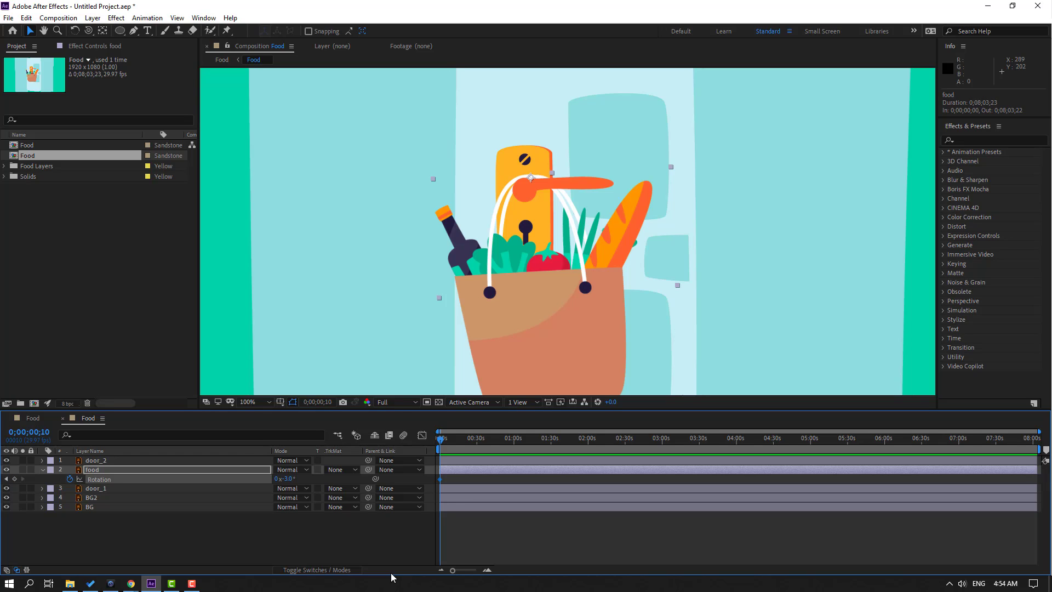
pyautogui.click(289, 480)
pyautogui.write('3')
pyautogui.press('Return')
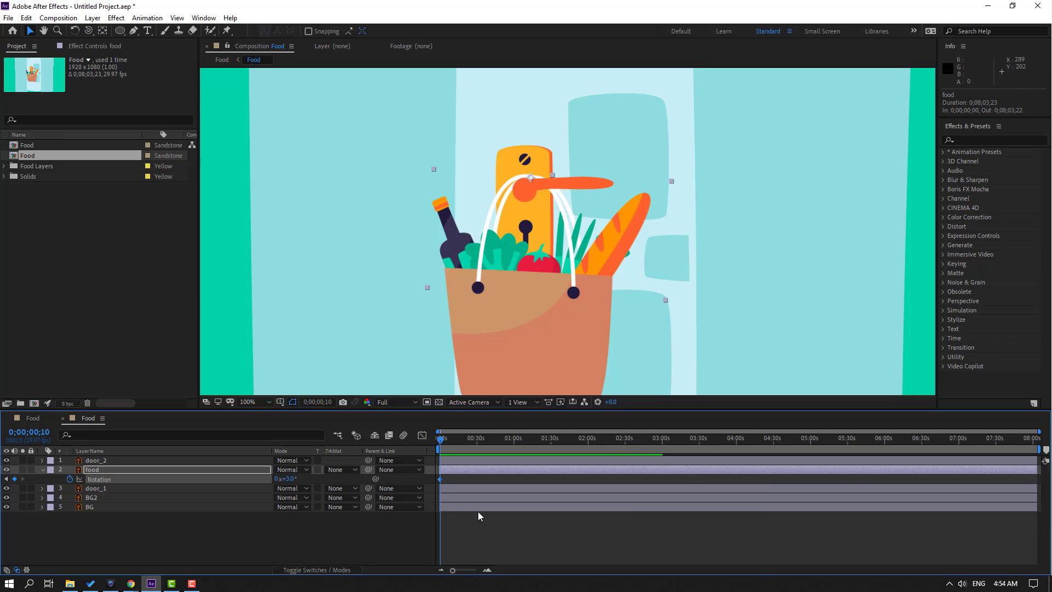
# Add a -3° Rotation keyframe at frame 20, end the work area there and preview
pyautogui.scroll(3, 482, 511)
pyautogui.scroll(5, 484, 512)
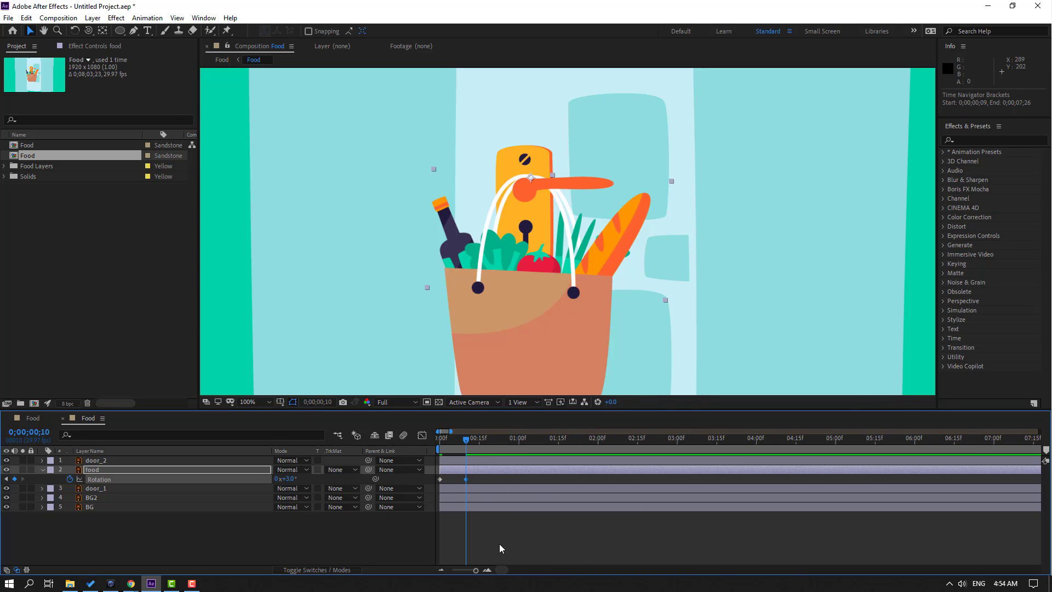
pyautogui.hotkey('shift', 'pagedown')
pyautogui.click(287, 479)
pyautogui.write('-3')
pyautogui.press('Return')
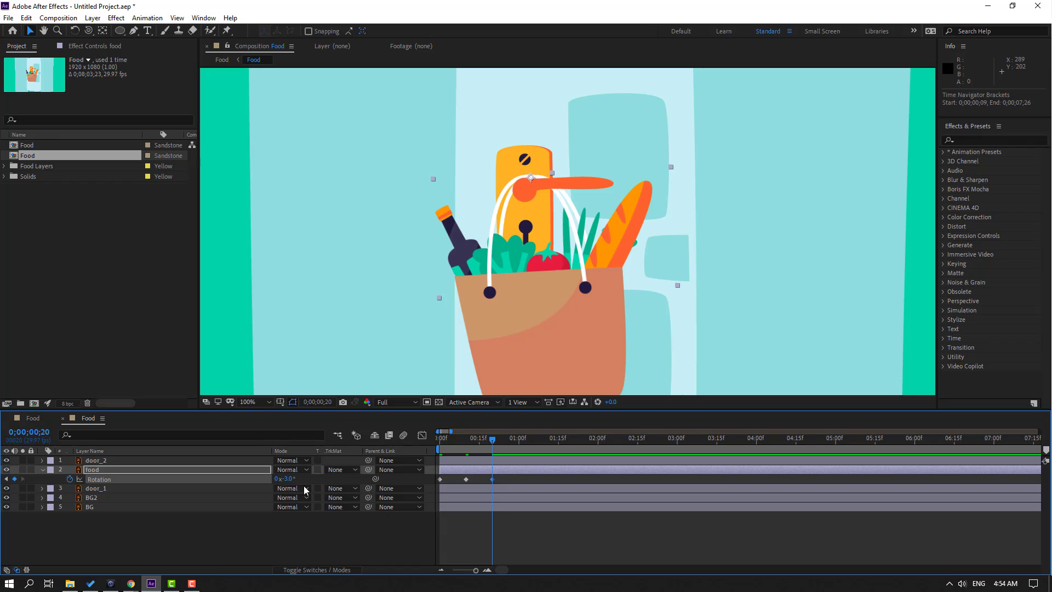
pyautogui.press('n')
pyautogui.press('space')
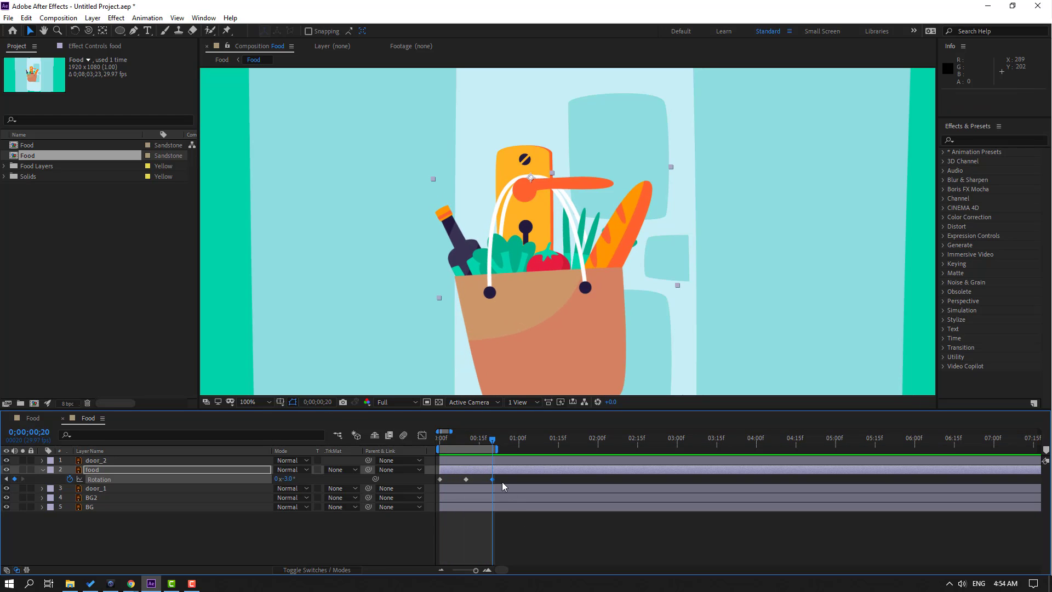
# Apply Easy Ease to the bag's Rotation keyframes
pyautogui.rightClick(437, 481)
pyautogui.moveTo(442, 478)
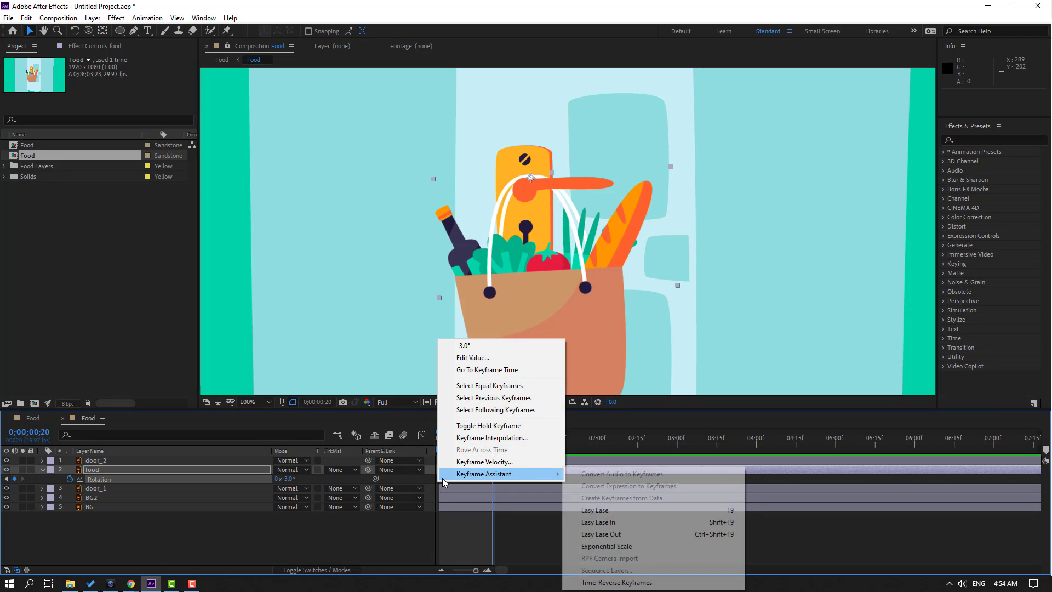
pyautogui.click(596, 509)
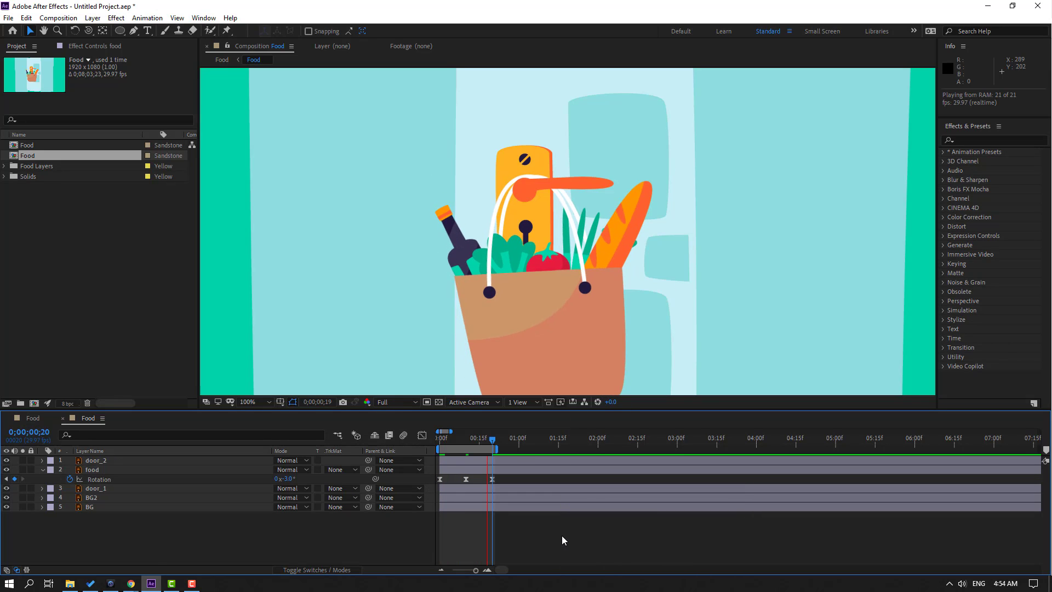
pyautogui.press('space')
# Spread the three sway keyframes out to 0, 1:00 and 2:00 and preview the slower sway
pyautogui.moveTo(509, 473); pyautogui.dragTo(600, 486)
pyautogui.moveTo(496, 449); pyautogui.dragTo(603, 464)
pyautogui.click(635, 528)
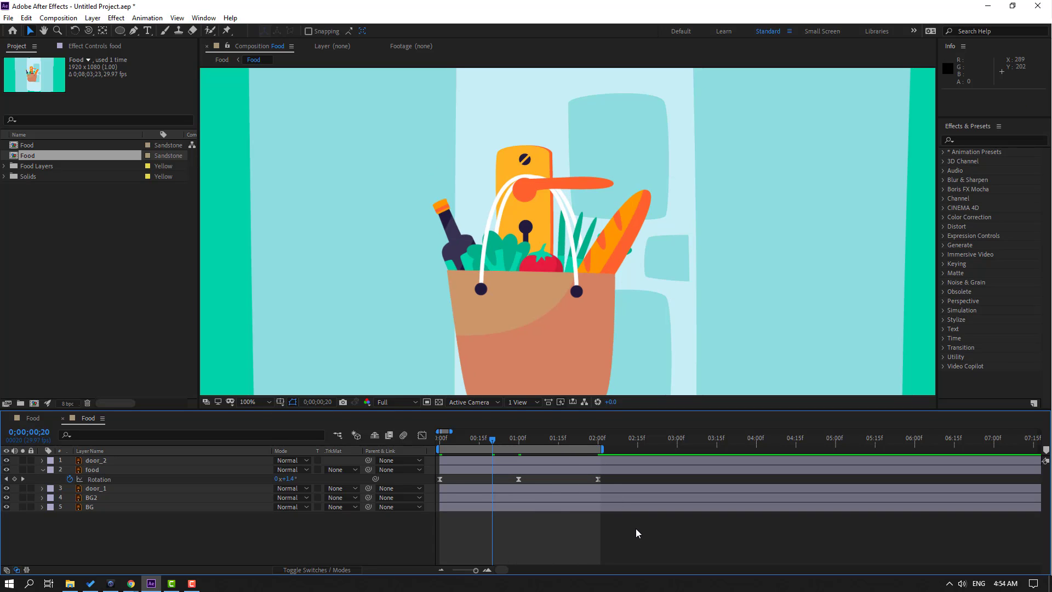
pyautogui.press('space')
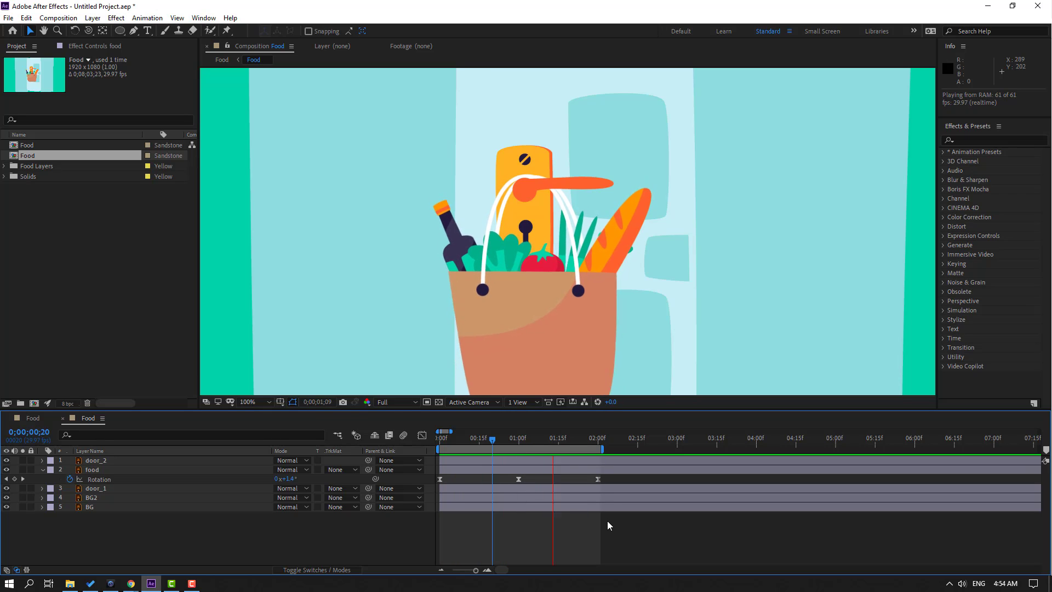
pyautogui.press('space')
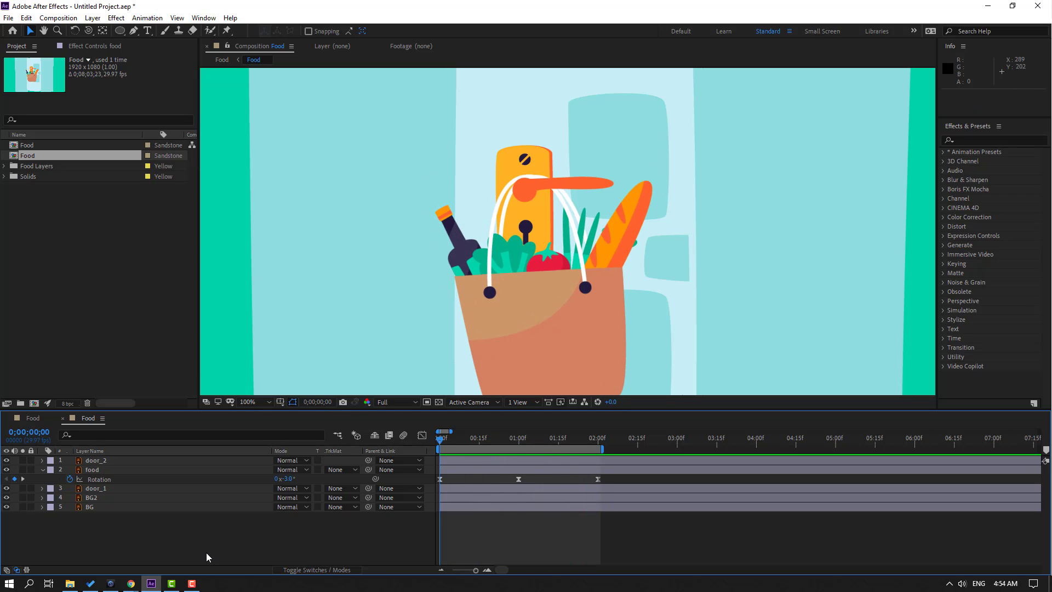
# In the main Food comp, end the work area at 10 s and trim the comp to it
pyautogui.click(33, 418)
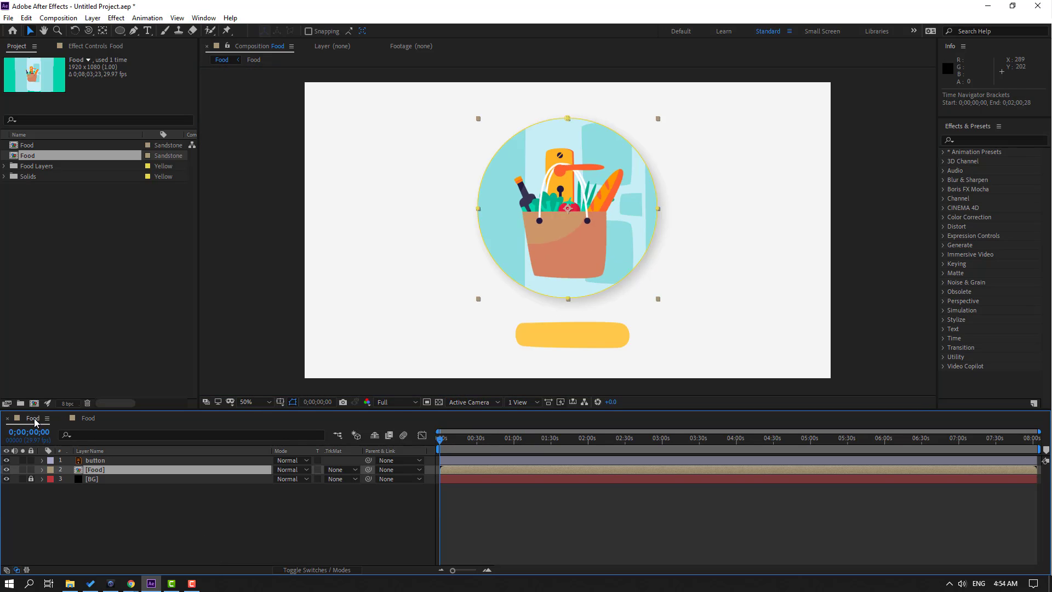
pyautogui.press('=')
pyautogui.press('=')
pyautogui.press('=')
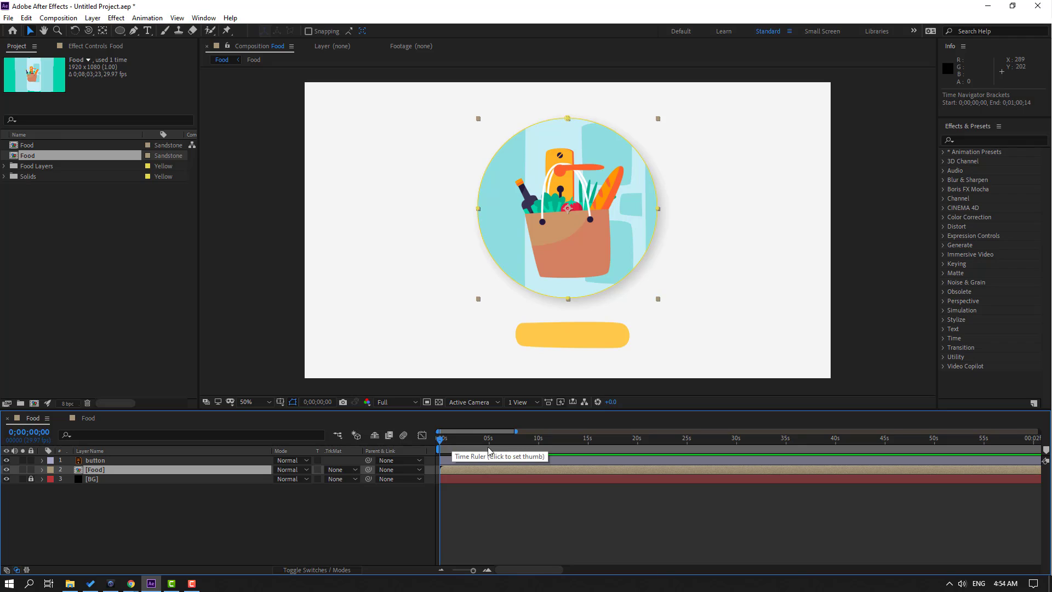
pyautogui.moveTo(508, 443); pyautogui.dragTo(540, 448)
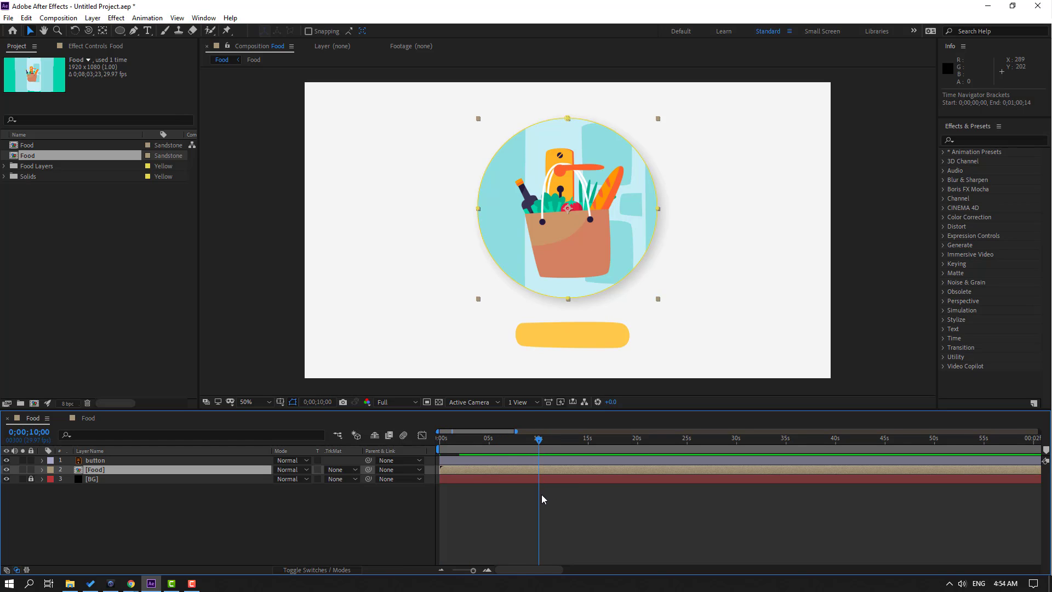
pyautogui.press('n')
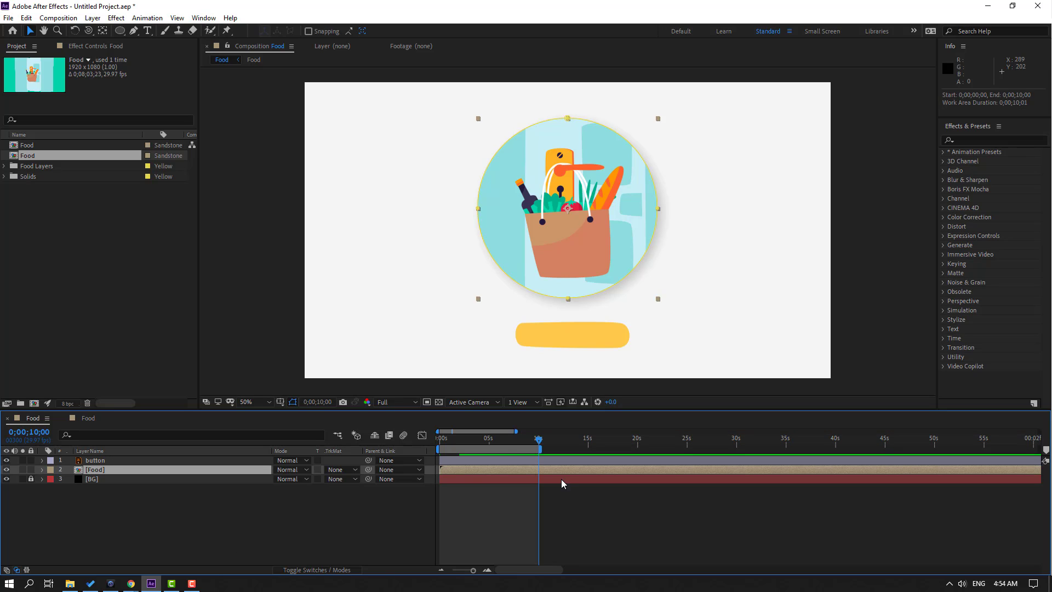
pyautogui.rightClick(506, 448)
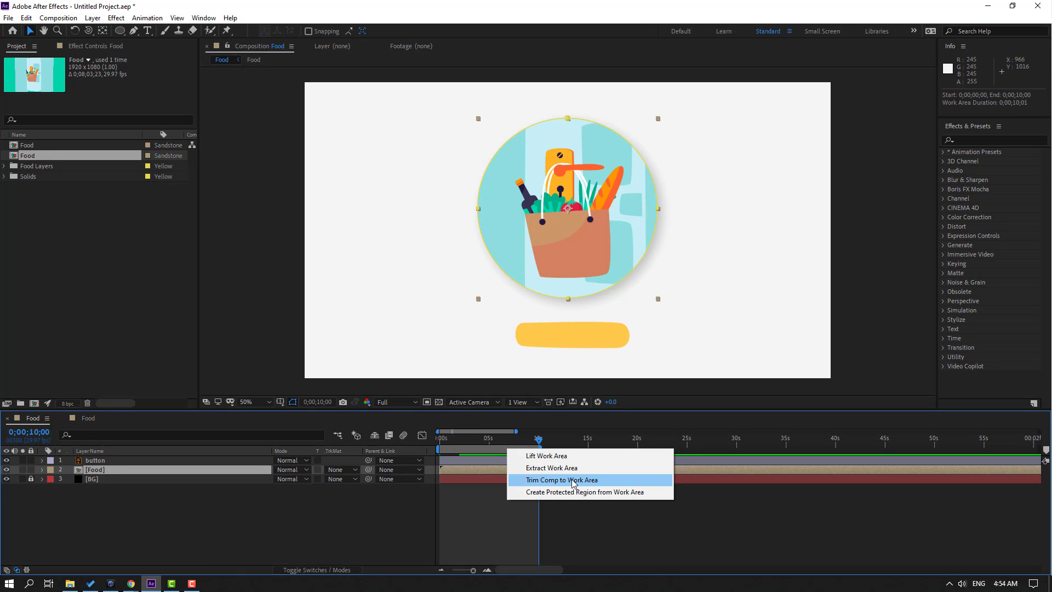
pyautogui.click(574, 480)
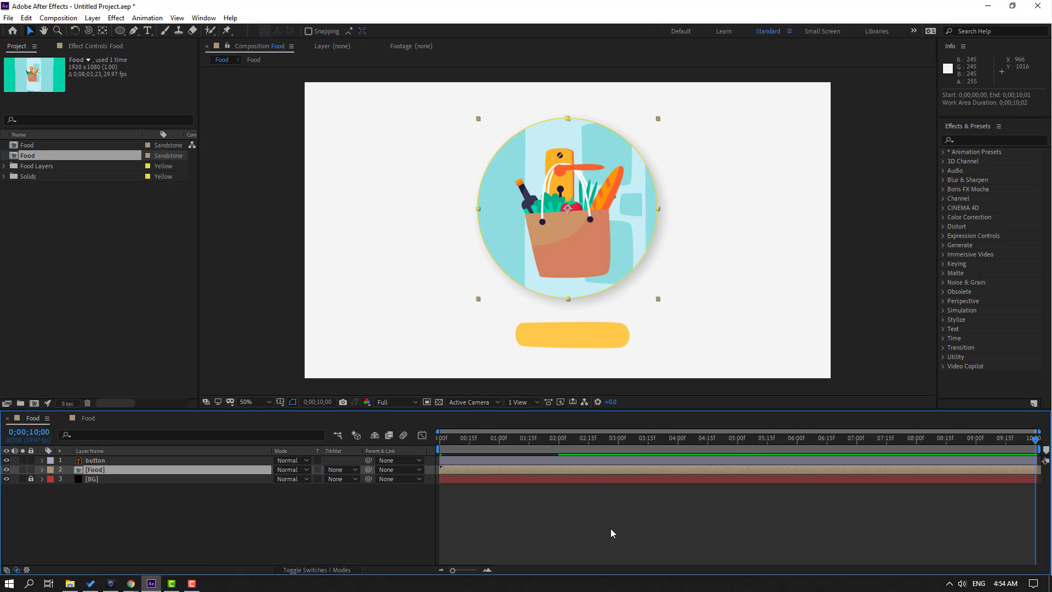
pyautogui.click(89, 420)
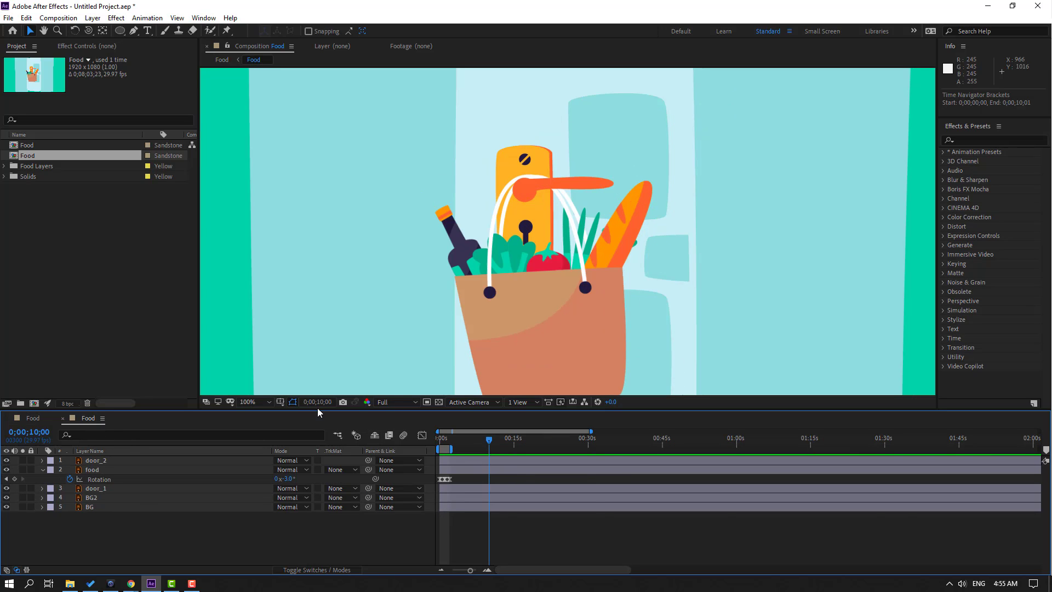
# Set the nested Food comp's duration to 0;00;10;00 in Composition Settings, then select the rotation keyframes
pyautogui.rightClick(230, 540)
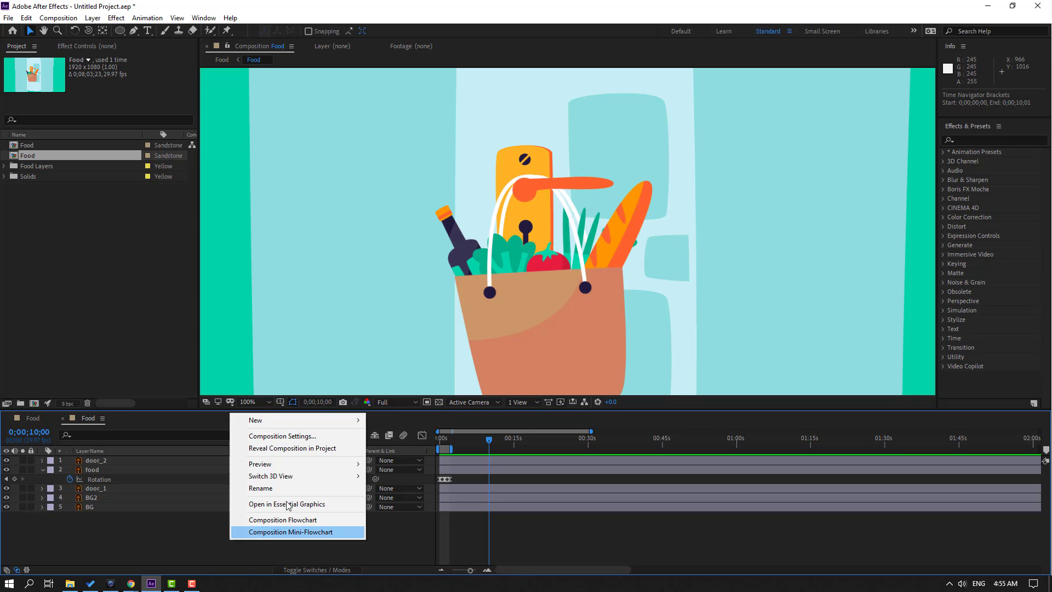
pyautogui.click(302, 436)
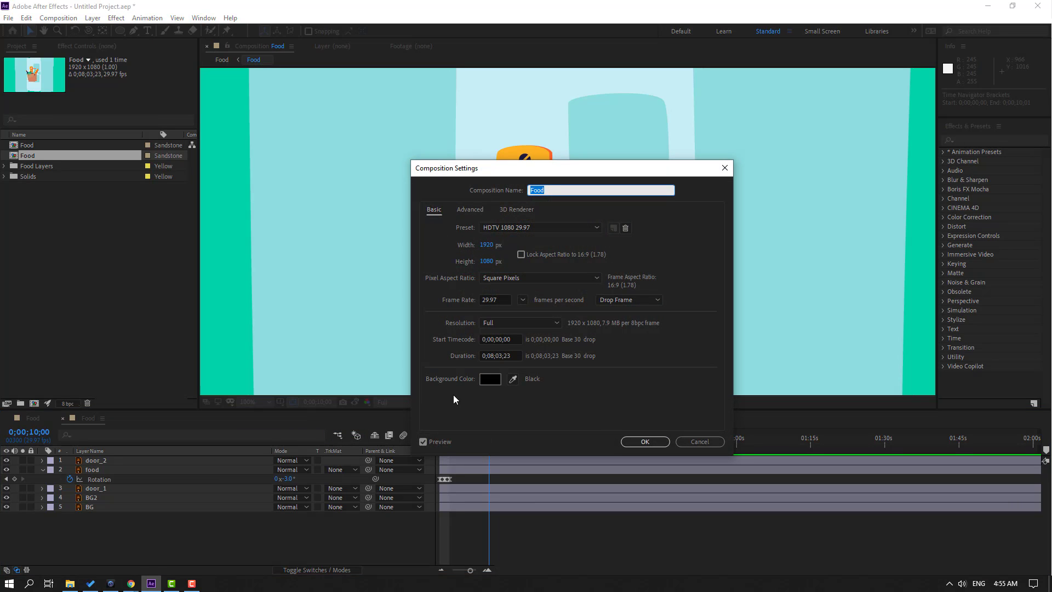
pyautogui.click(493, 356)
pyautogui.press('BackSpace')
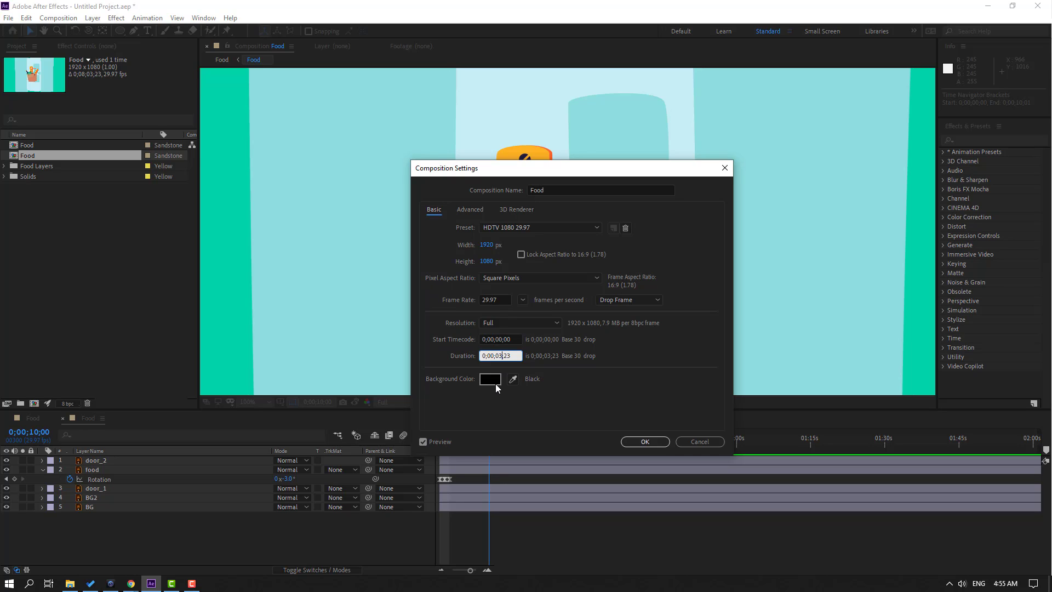
pyautogui.moveTo(496, 356); pyautogui.dragTo(522, 355)
pyautogui.write('10;')
pyautogui.click(640, 441)
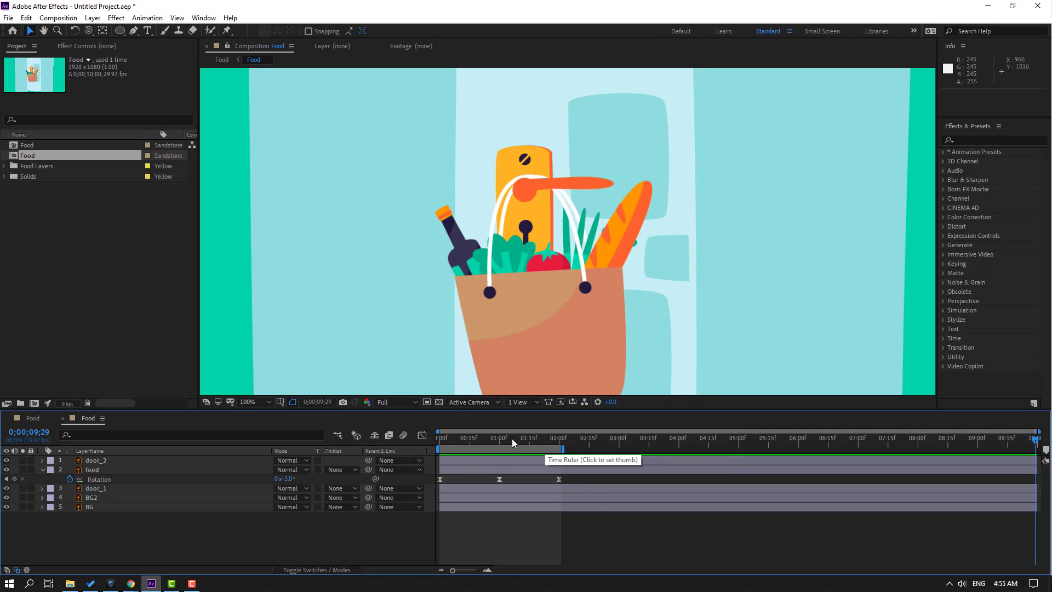
pyautogui.press('Home')
pyautogui.moveTo(570, 480); pyautogui.dragTo(434, 485)
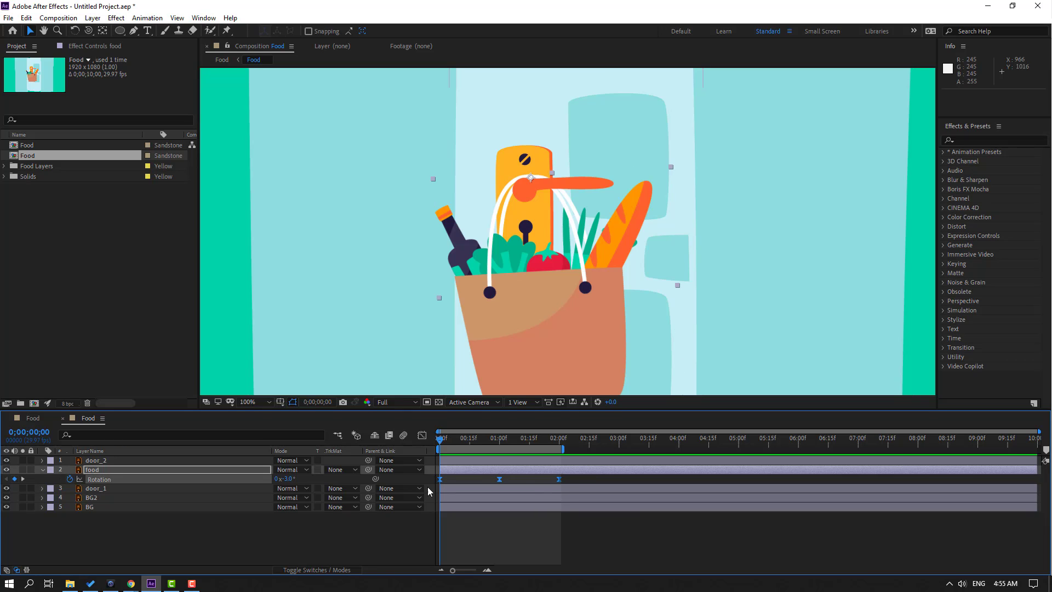
# Add a loopOutDuration cycle expression to the food layer's Rotation
pyautogui.keyDown('alt'); pyautogui.click(70, 480); pyautogui.keyUp('alt')
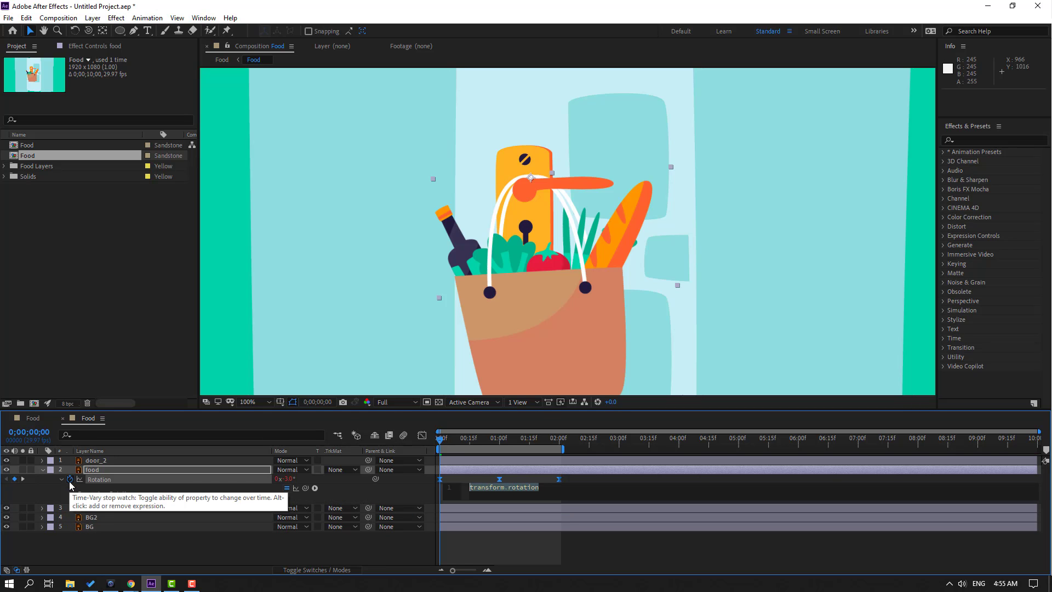
pyautogui.click(314, 489)
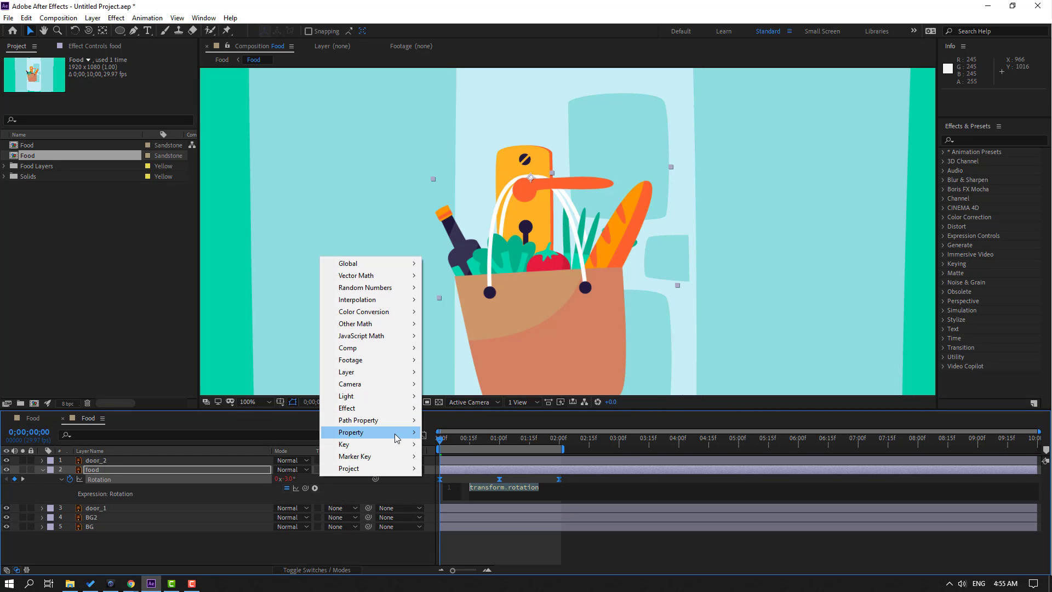
pyautogui.moveTo(384, 432)
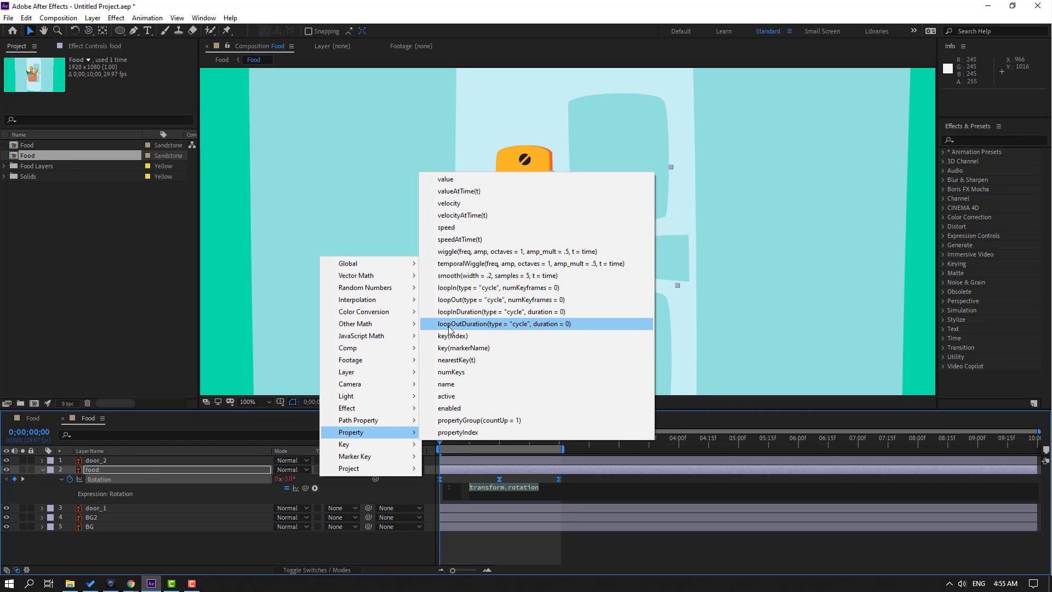
pyautogui.click(573, 324)
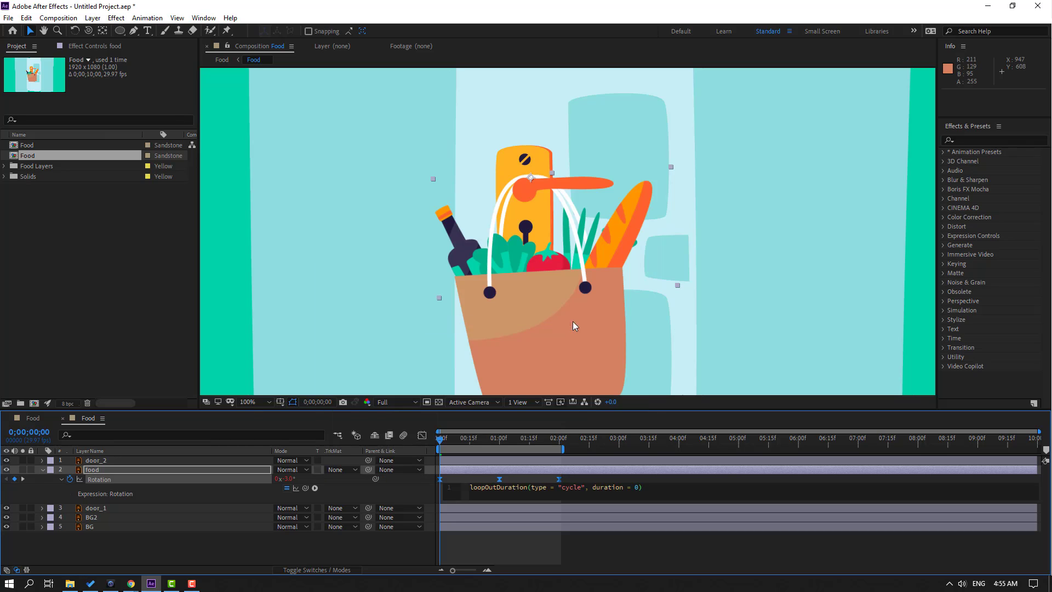
pyautogui.click(883, 546)
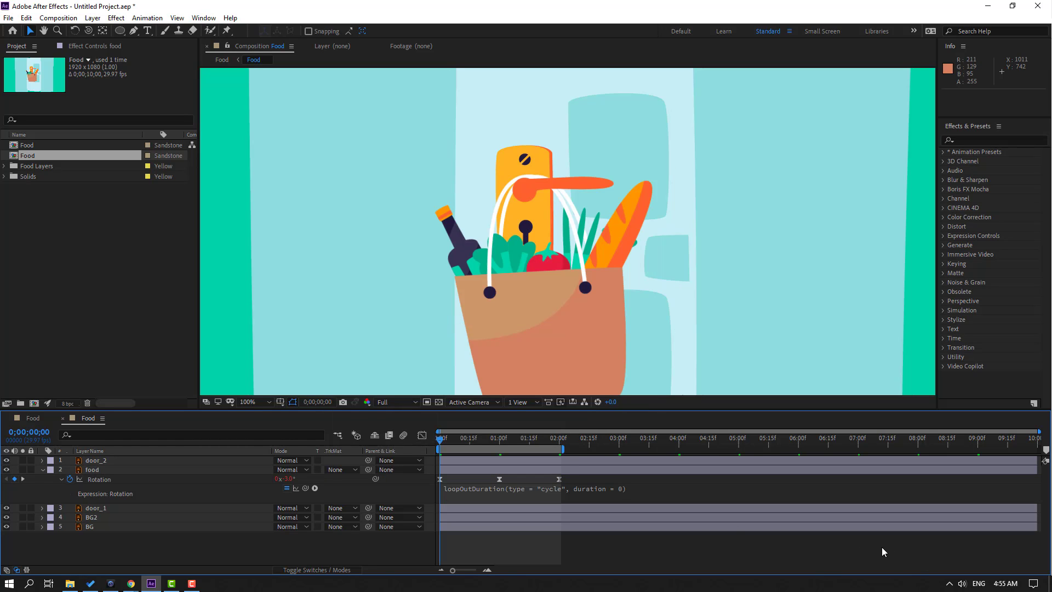
# Extend the work area to the full 10 seconds and preview the looping bag sway
pyautogui.moveTo(564, 448); pyautogui.dragTo(1038, 449)
pyautogui.press('space')
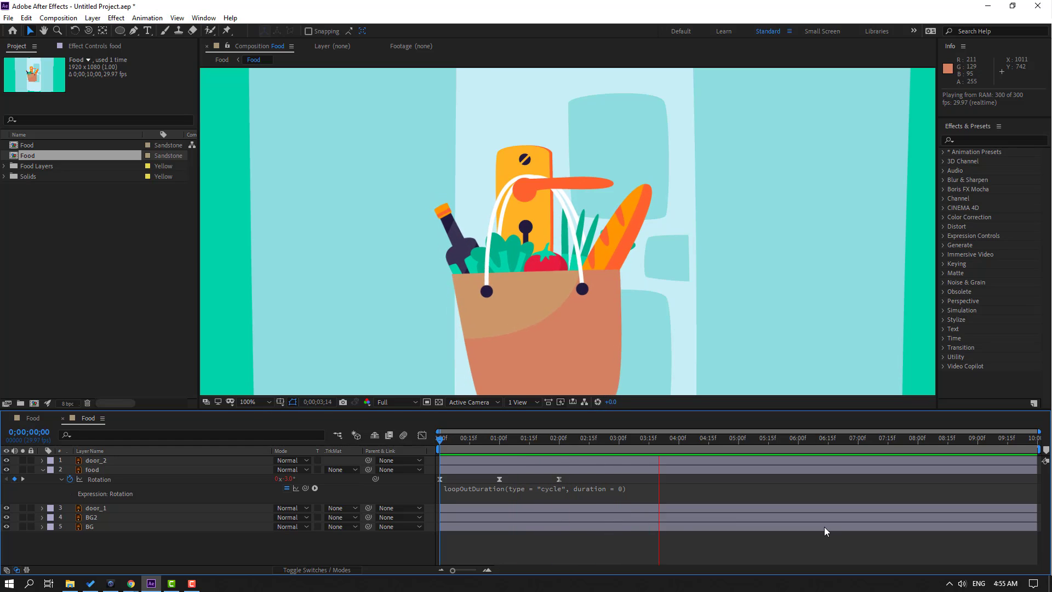
pyautogui.press('space')
pyautogui.click(594, 186)
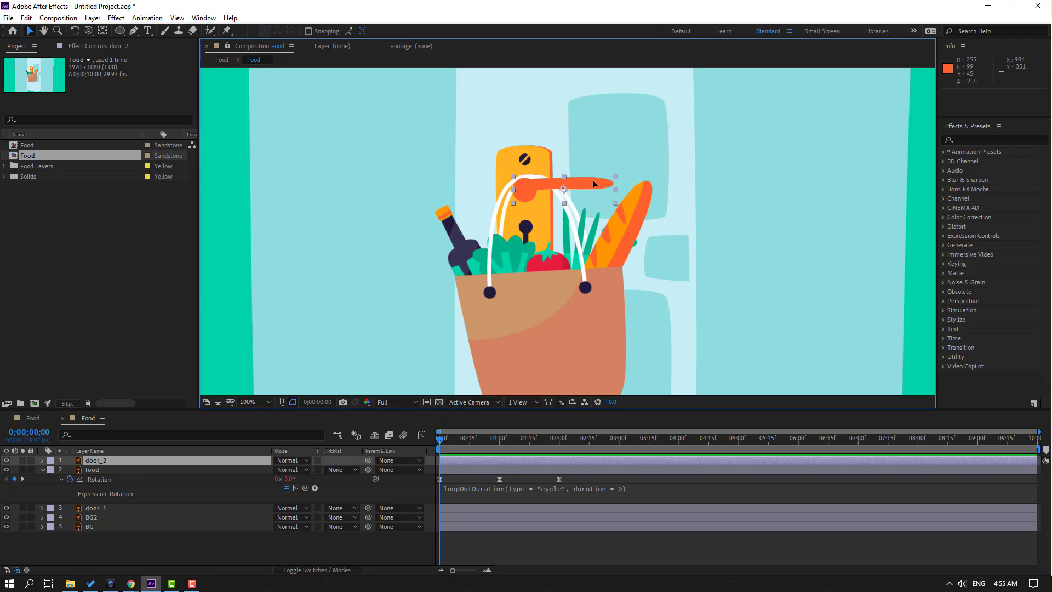
# Move door_2's anchor point into the handle's round end, soloing it temporarily
pyautogui.click(23, 460)
pyautogui.scroll(4, 563, 180)
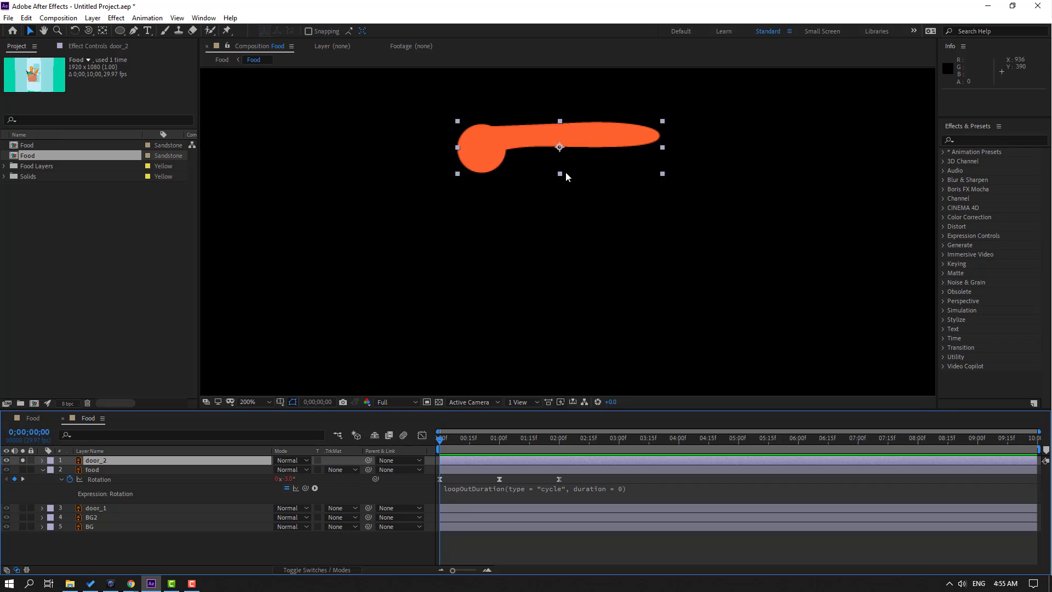
pyautogui.press('y')
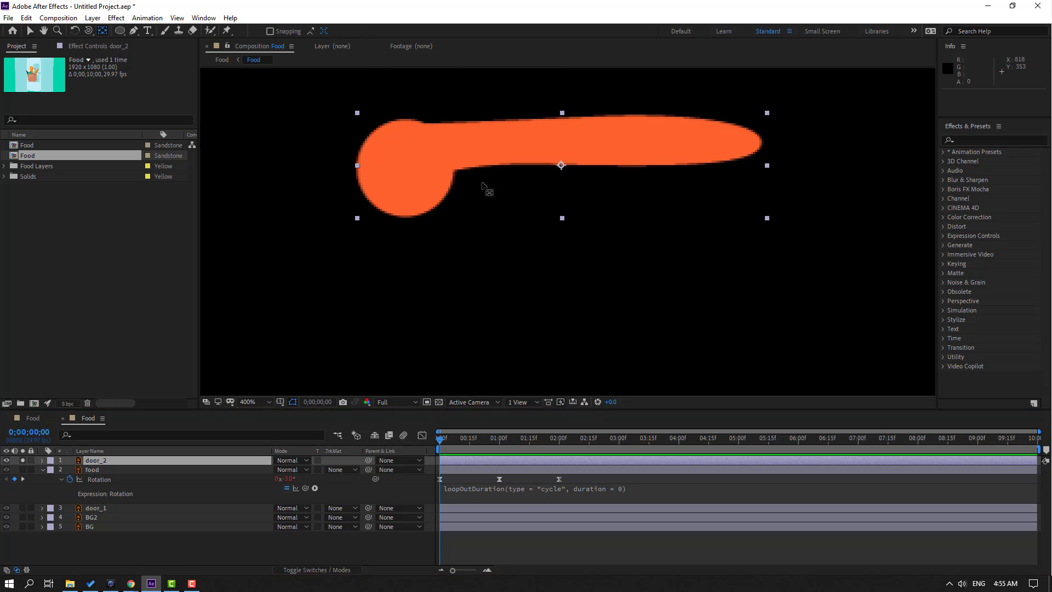
pyautogui.moveTo(561, 165); pyautogui.dragTo(503, 165)
pyautogui.moveTo(437, 170); pyautogui.dragTo(398, 167)
pyautogui.click(30, 31)
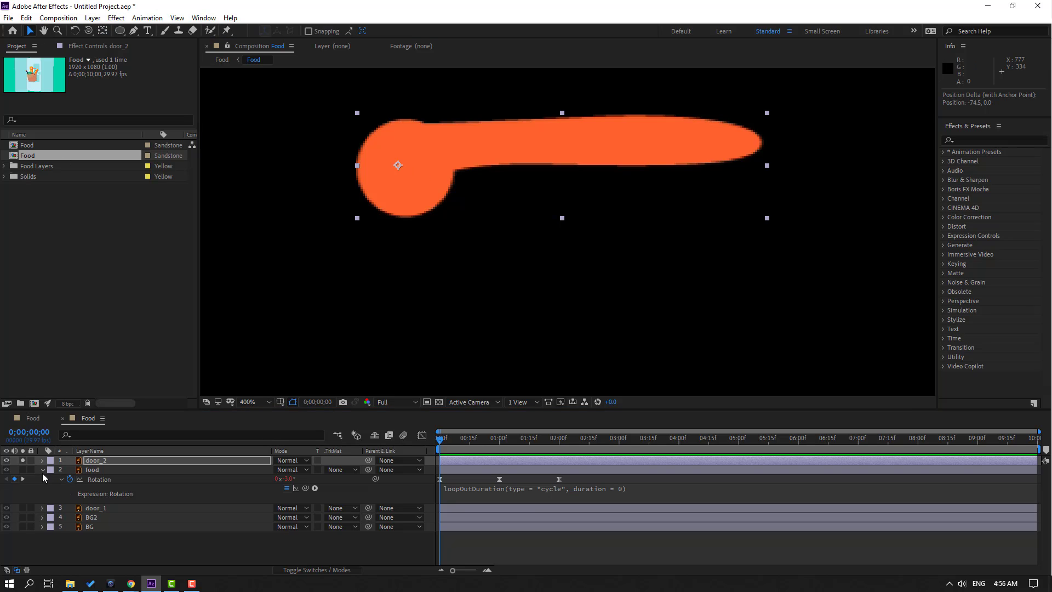
pyautogui.click(23, 461)
# Keyframe door_2's Rotation at 0° on 0;28, 16° on 1;04 and 0° on 1;10
pyautogui.moveTo(444, 447); pyautogui.dragTo(495, 446)
pyautogui.press('r')
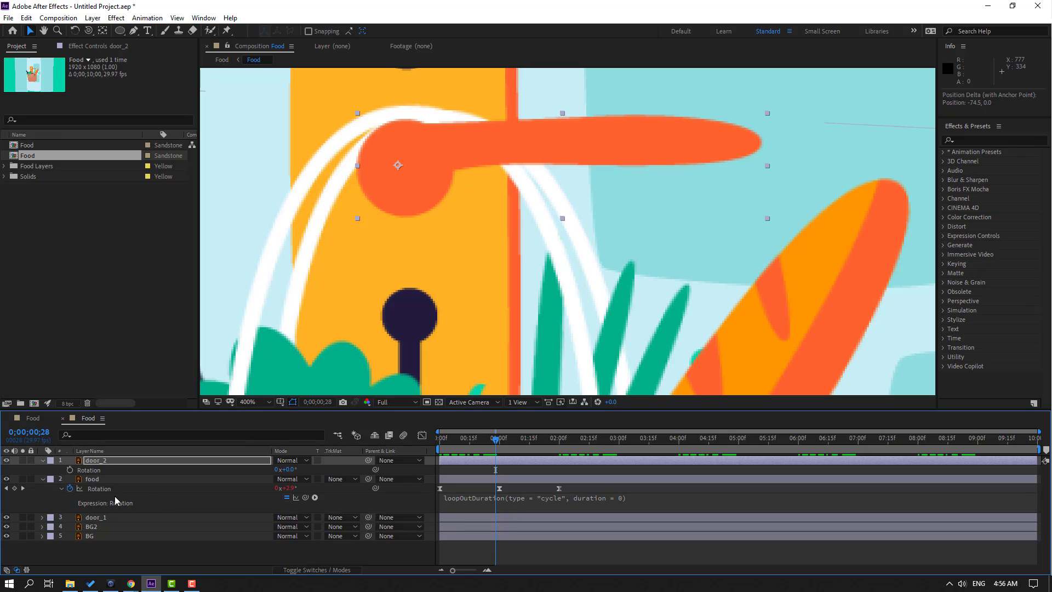
pyautogui.click(69, 470)
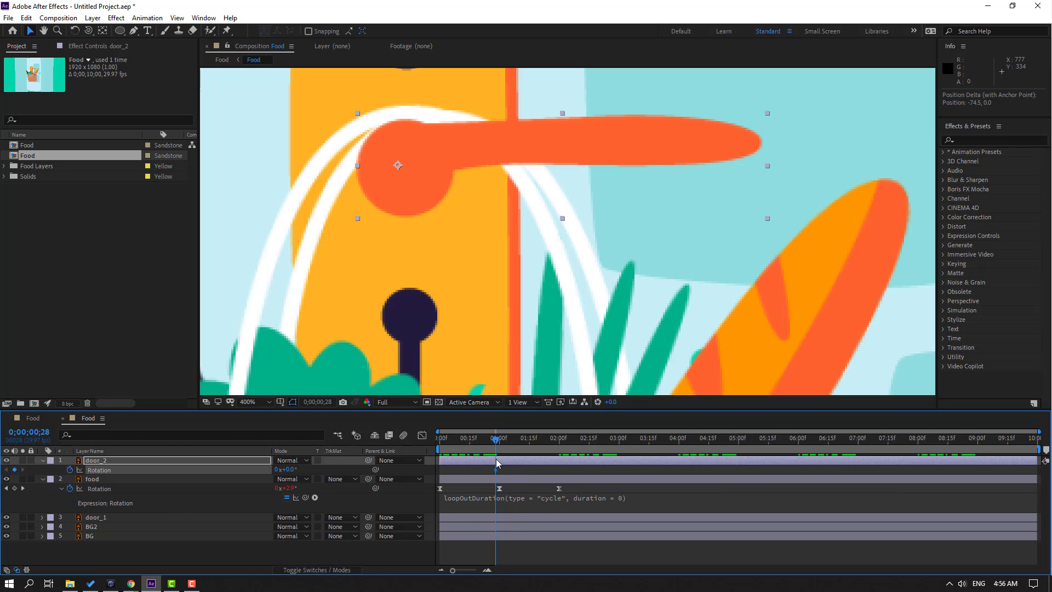
pyautogui.press('space')
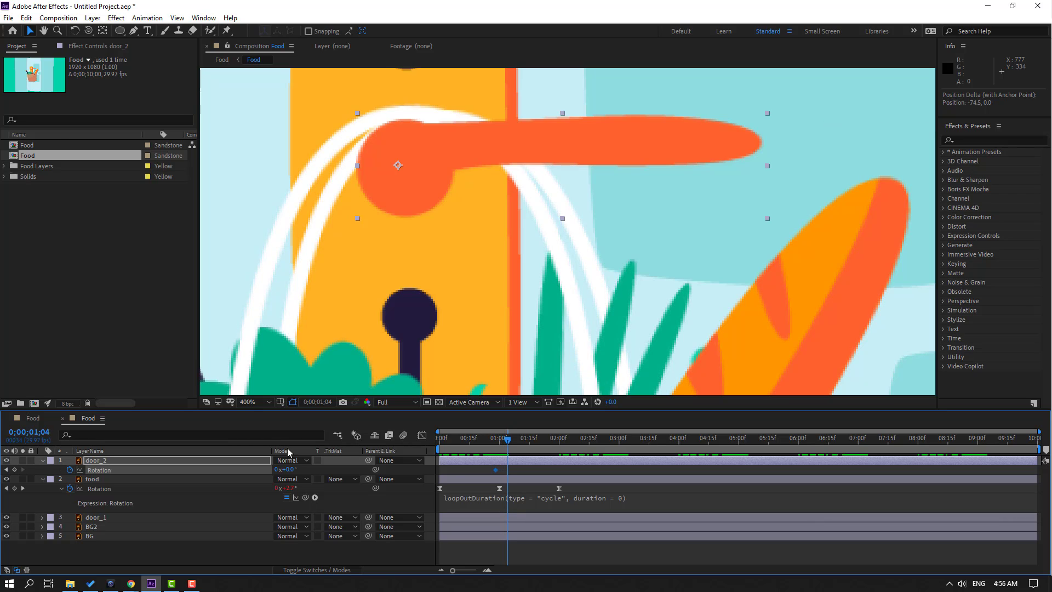
pyautogui.moveTo(290, 469); pyautogui.dragTo(300, 470)
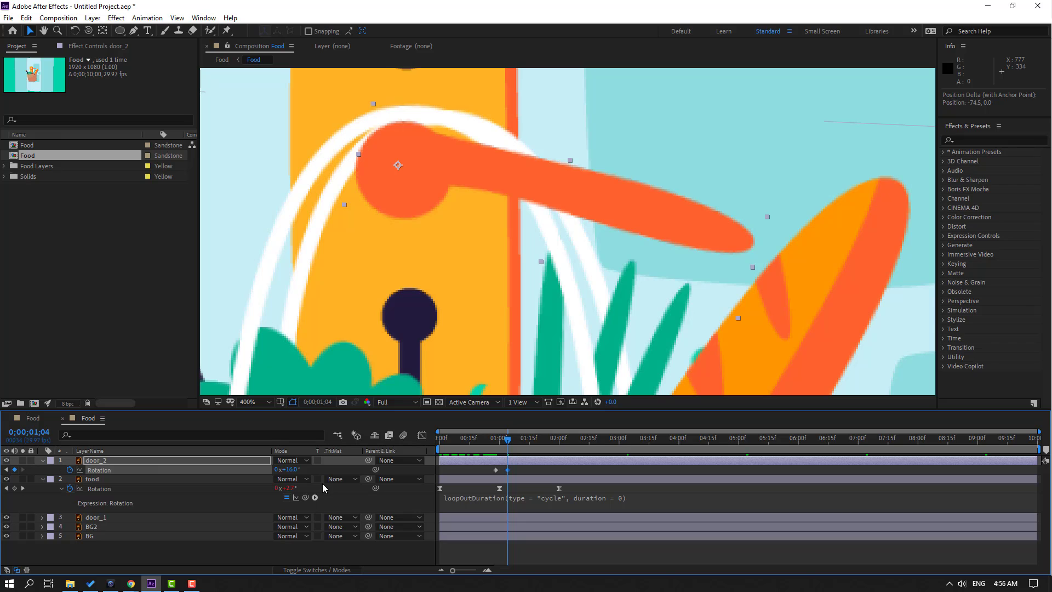
pyautogui.press('space')
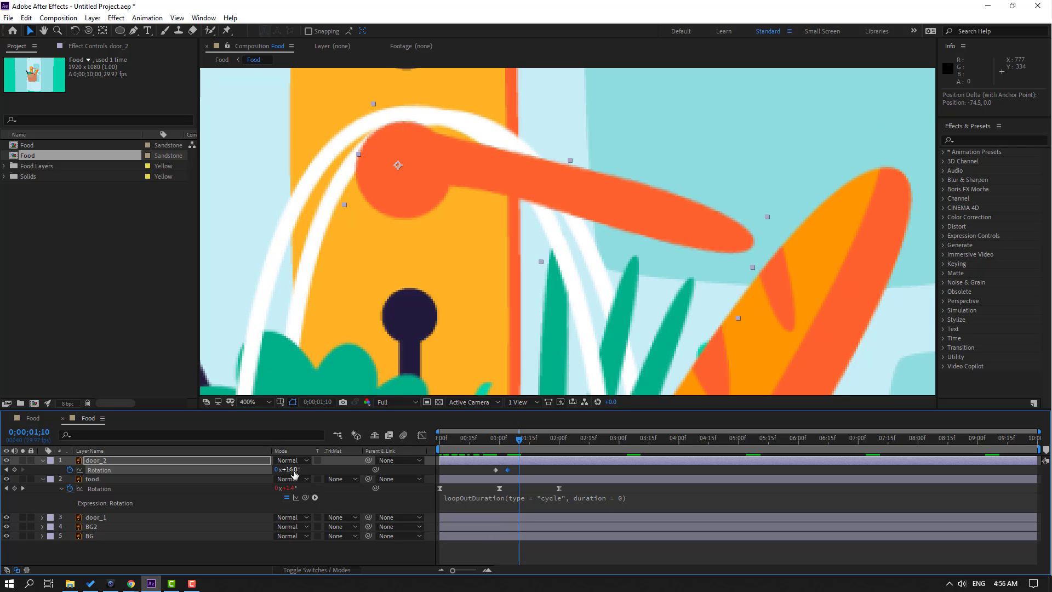
pyautogui.moveTo(295, 470); pyautogui.dragTo(285, 469)
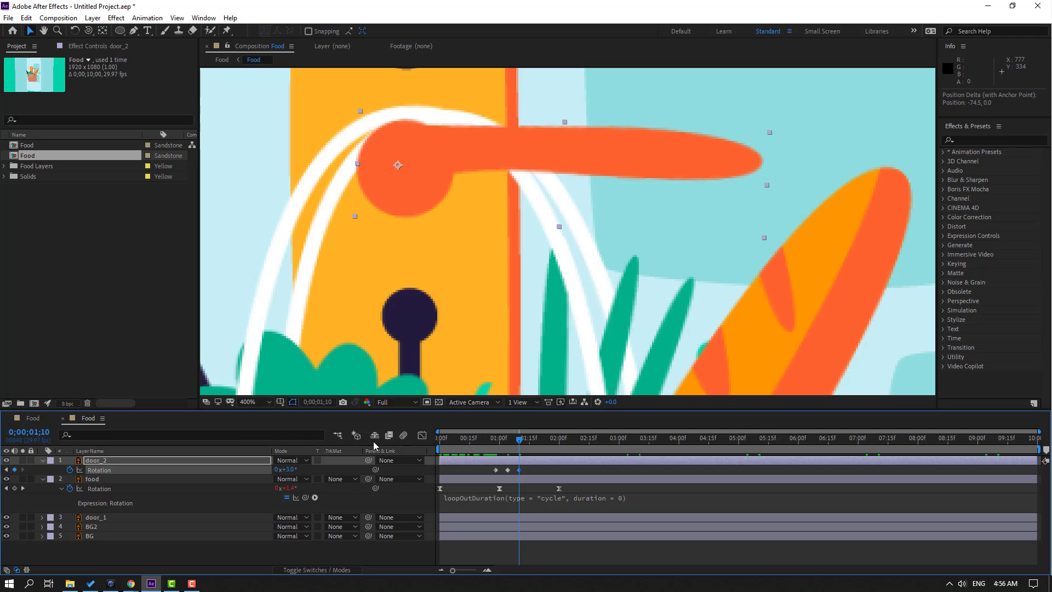
# Add door_2 Rotation keyframes of about 10° at 1;16 and 0° at 1;22
pyautogui.click(319, 402)
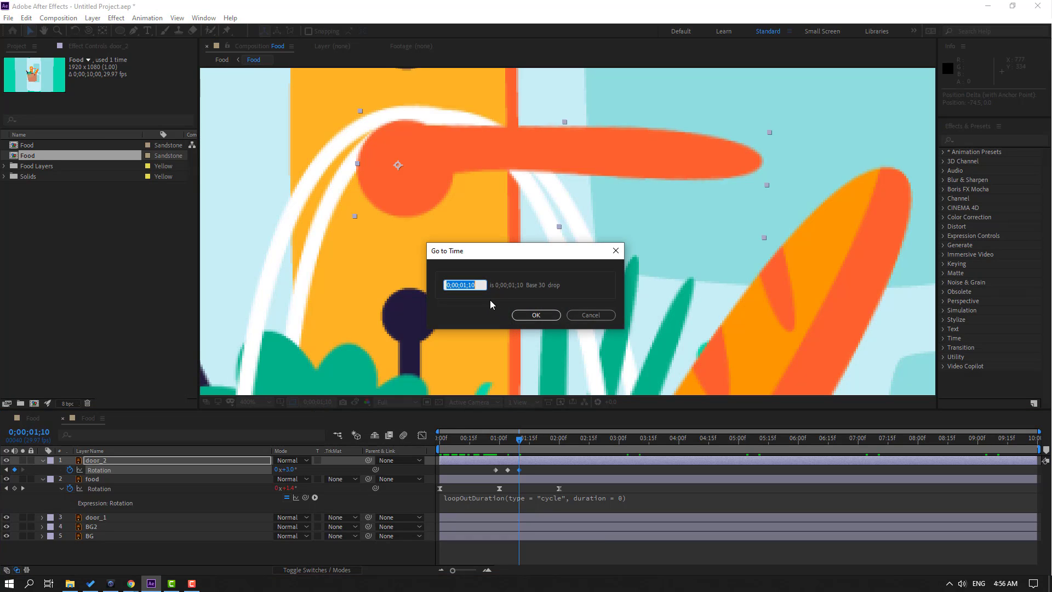
pyautogui.write('+6')
pyautogui.click(534, 314)
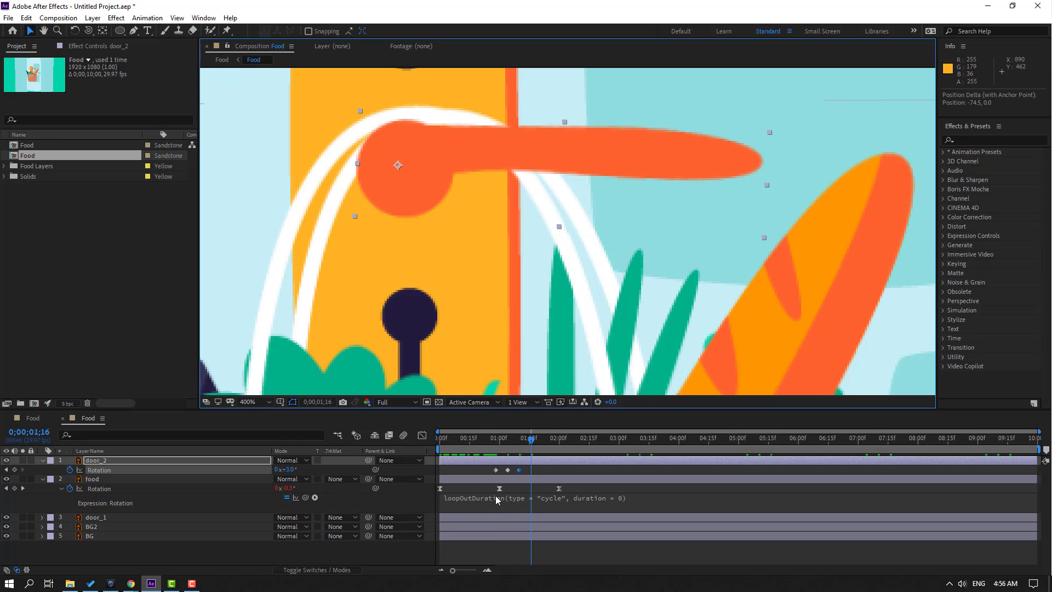
pyautogui.moveTo(289, 470); pyautogui.dragTo(293, 469)
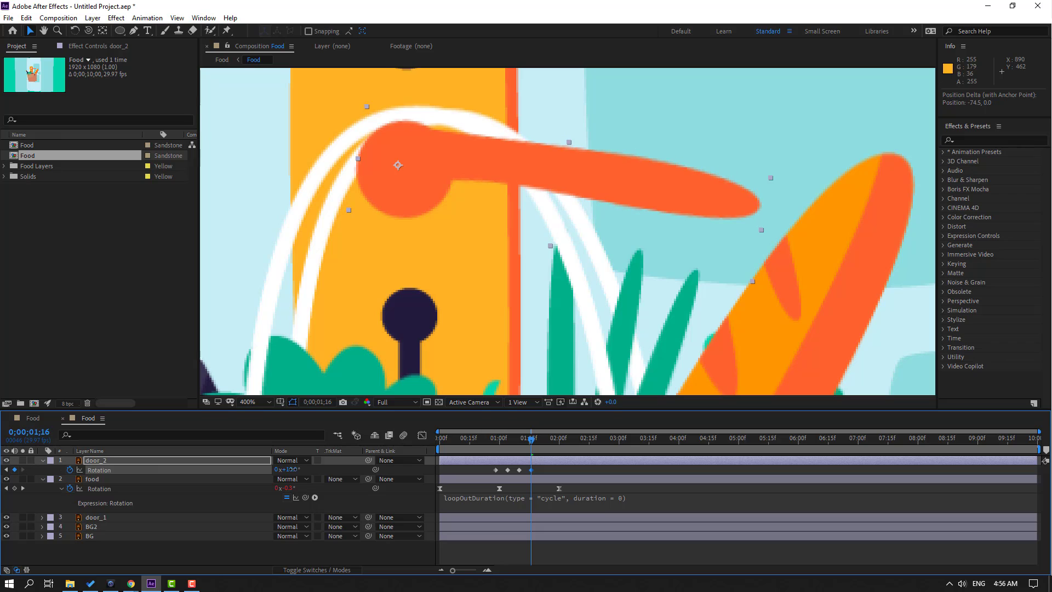
pyautogui.moveTo(534, 441); pyautogui.dragTo(543, 443)
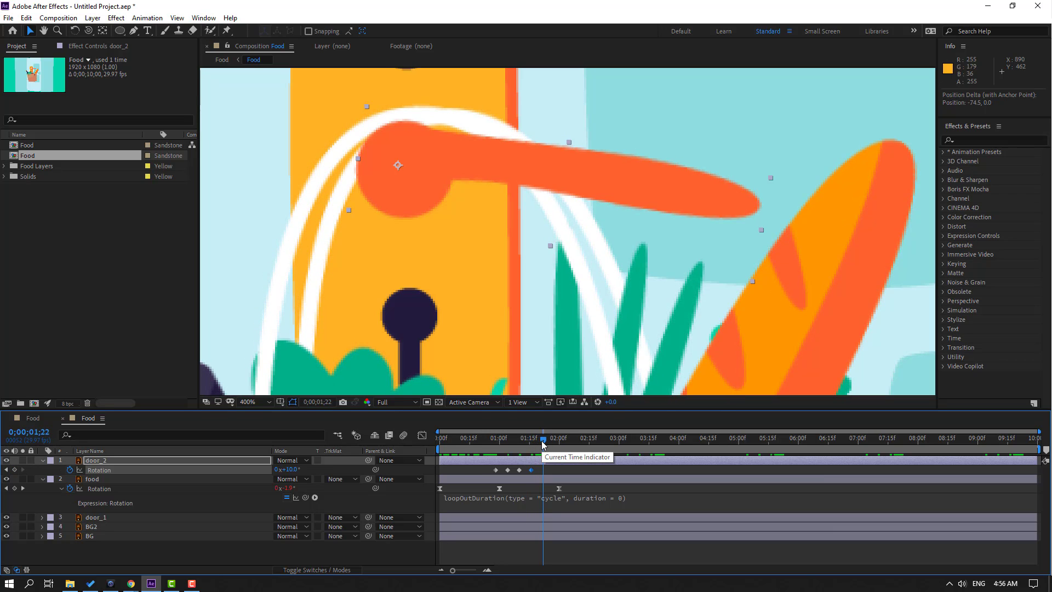
pyautogui.click(290, 470)
pyautogui.write('0')
pyautogui.press('Return')
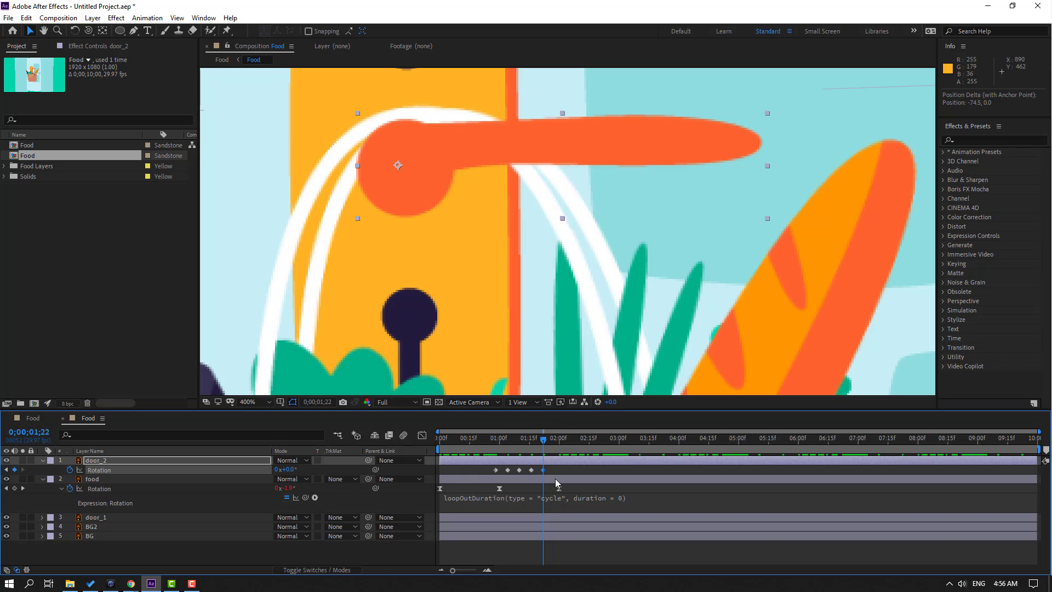
# Apply Easy Ease to the five door handle Rotation keyframes and preview the wiggle
pyautogui.moveTo(556, 469); pyautogui.dragTo(491, 473)
pyautogui.rightClick(496, 469)
pyautogui.moveTo(603, 461)
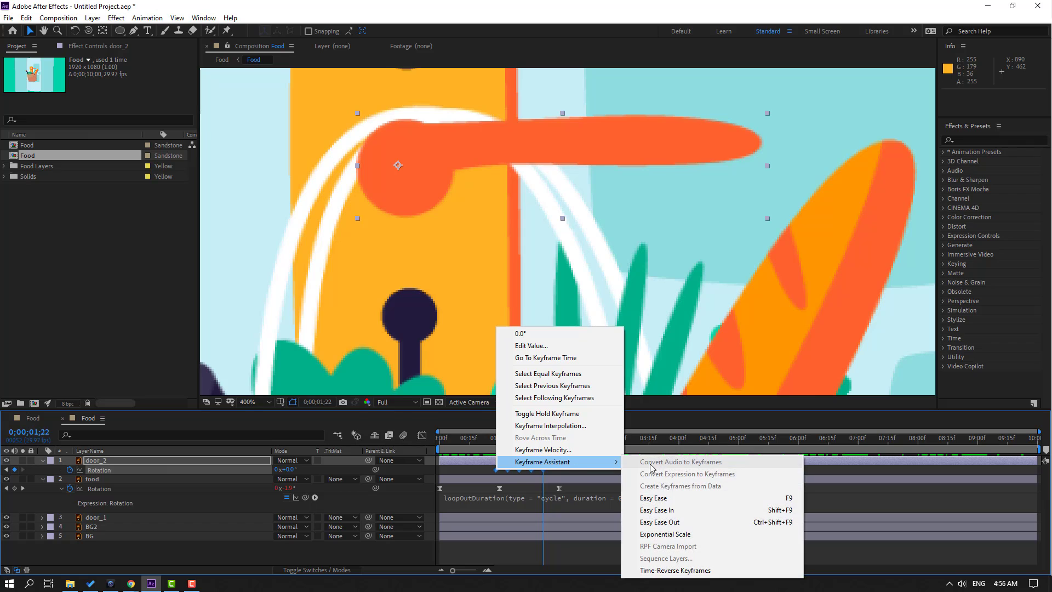
pyautogui.click(653, 497)
pyautogui.press('/')
pyautogui.press('space')
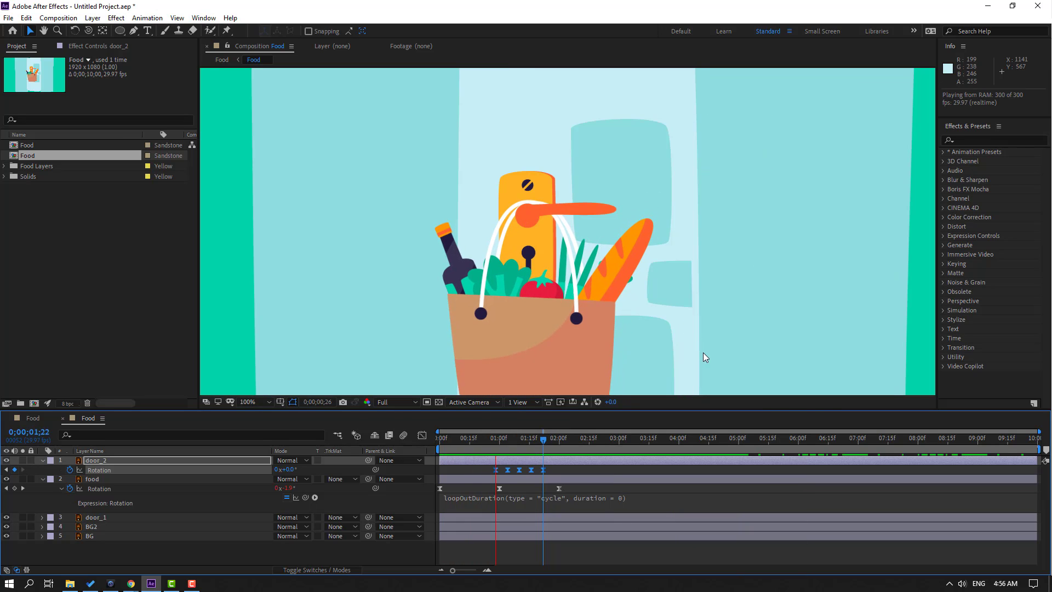
pyautogui.press('space')
pyautogui.press(',')
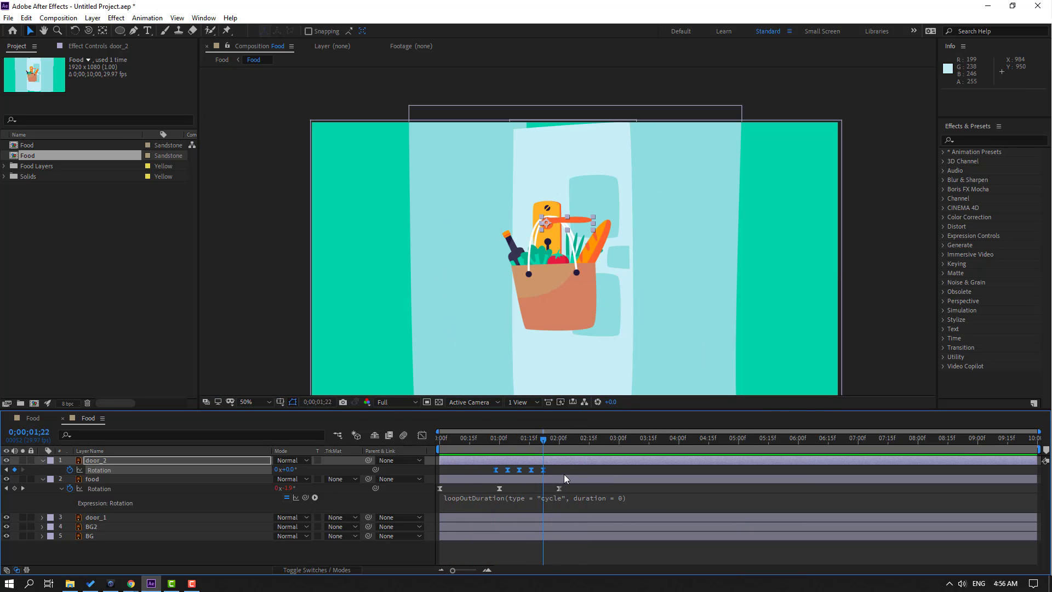
# Copy the five wiggle keyframes and repeat them starting at 4;01 and 6;26
pyautogui.moveTo(551, 467); pyautogui.dragTo(492, 472)
pyautogui.hotkey('ctrl', 'c')
pyautogui.click(665, 440)
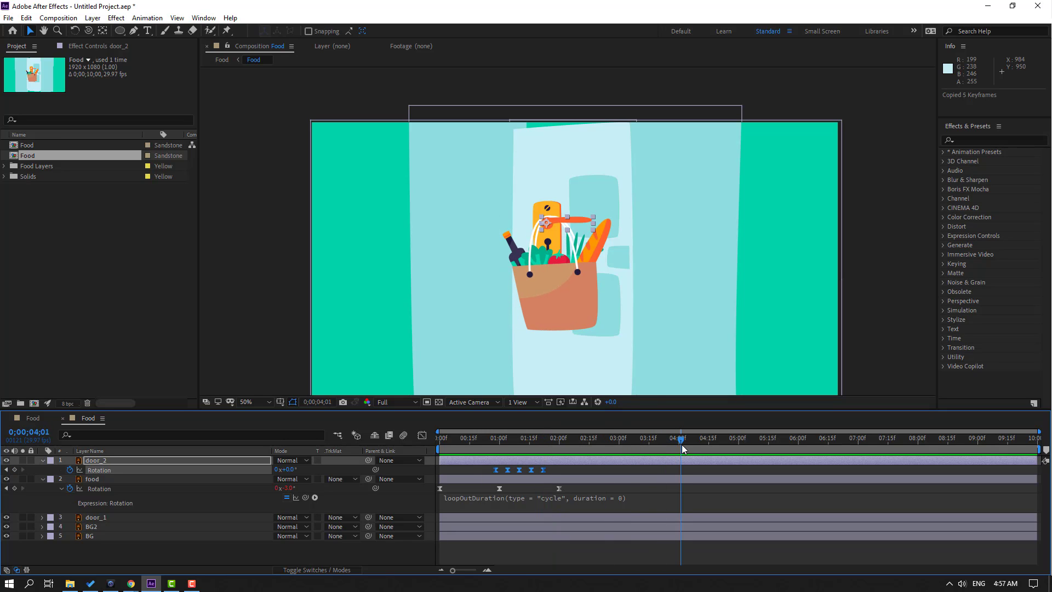
pyautogui.click(15, 469)
pyautogui.hotkey('ctrl', 'v')
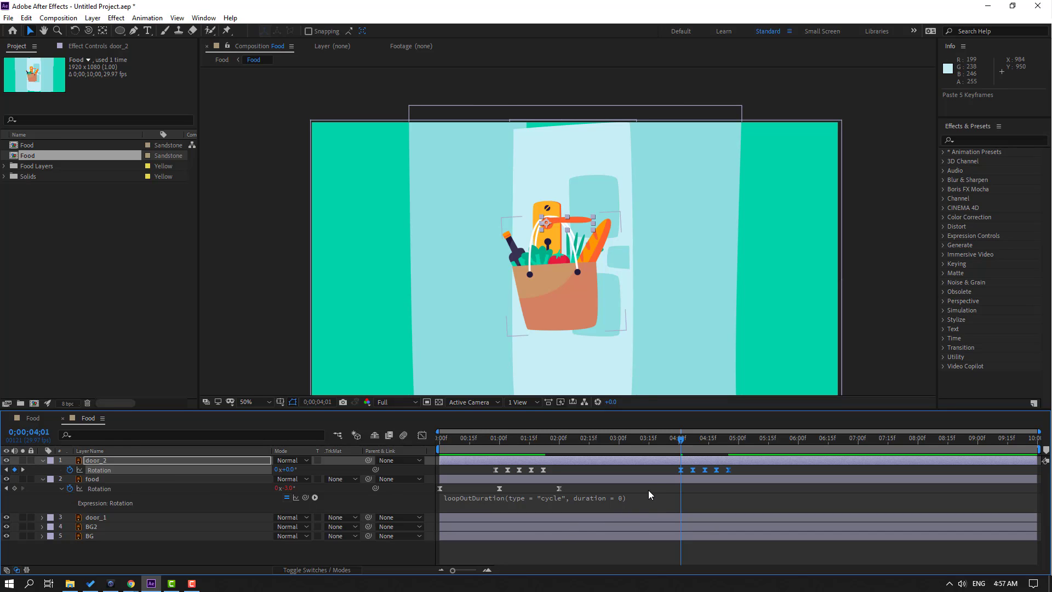
pyautogui.moveTo(680, 453); pyautogui.dragTo(850, 457)
pyautogui.click(15, 470)
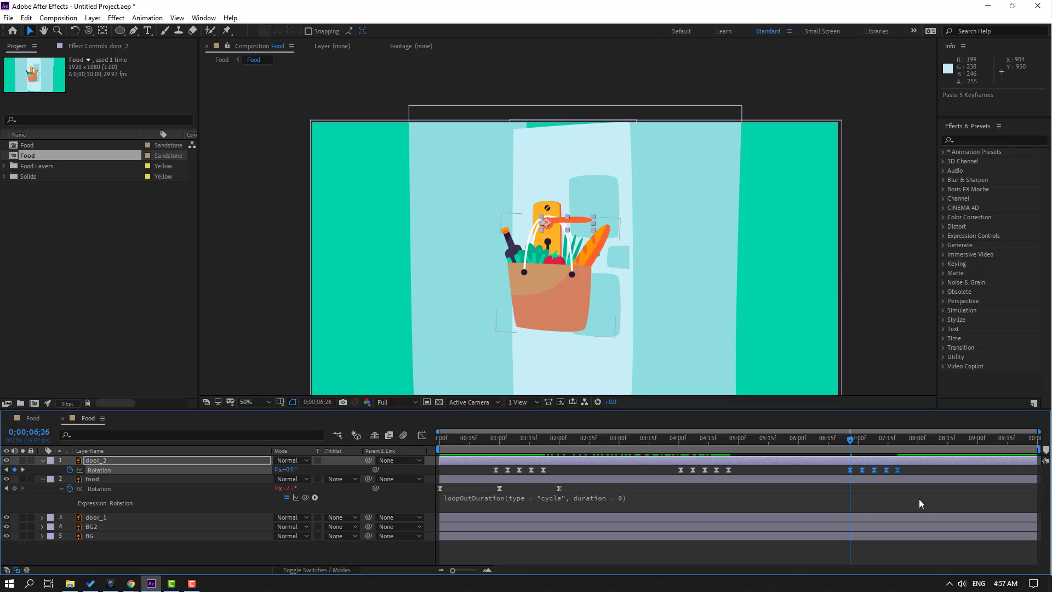
# Preview the outer Food composition and frame the yellow button in the viewer
pyautogui.click(27, 421)
pyautogui.press('space')
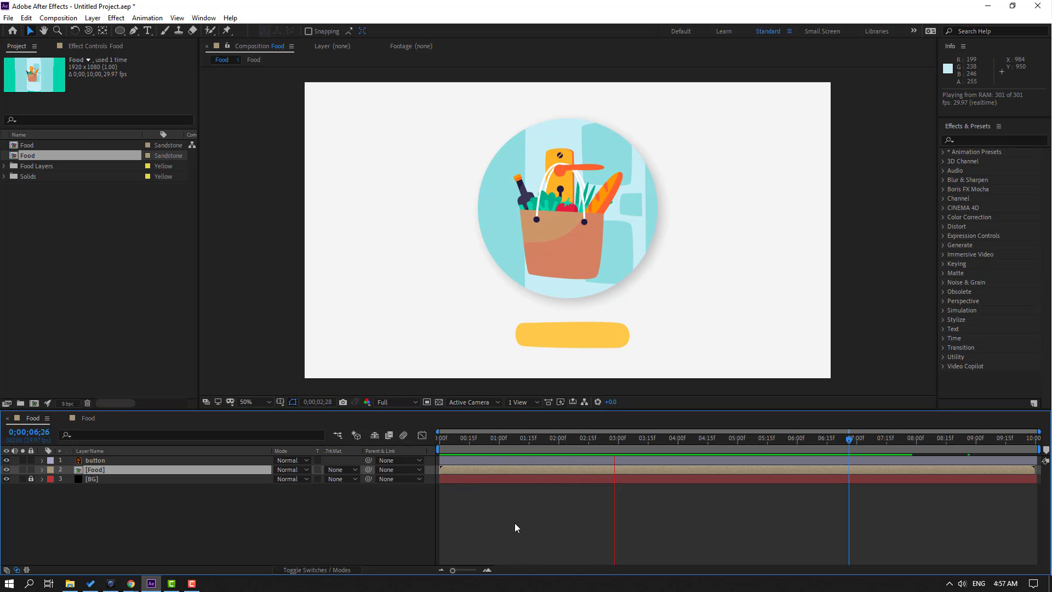
pyautogui.click(444, 427)
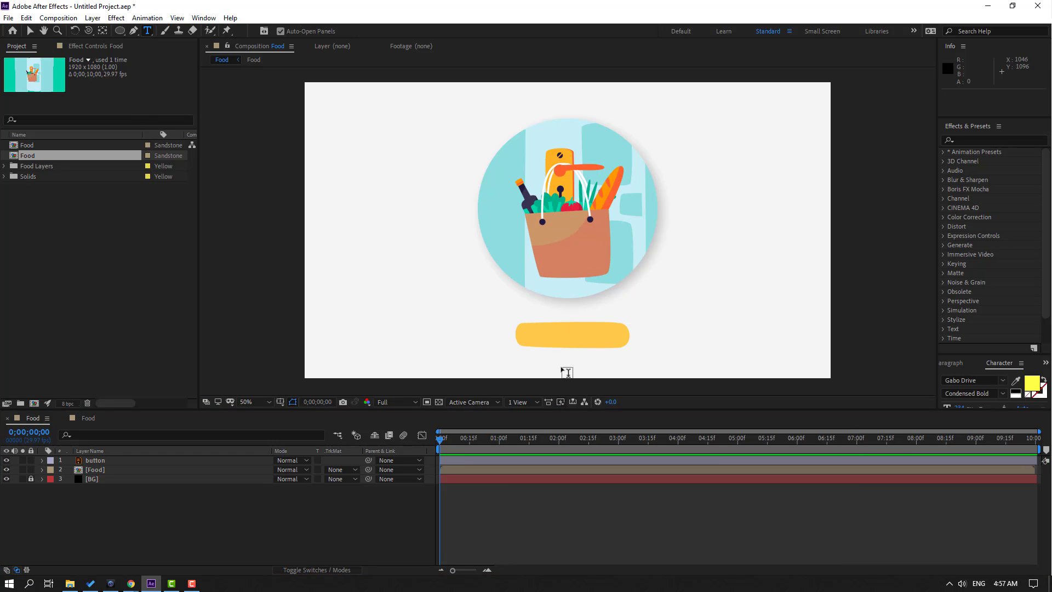
pyautogui.scroll(2, 593, 336)
pyautogui.moveTo(594, 340); pyautogui.dragTo(576, 234)
# Add a text layer reading 'Delivery' on the yellow button
pyautogui.hotkey('ctrl', 't')
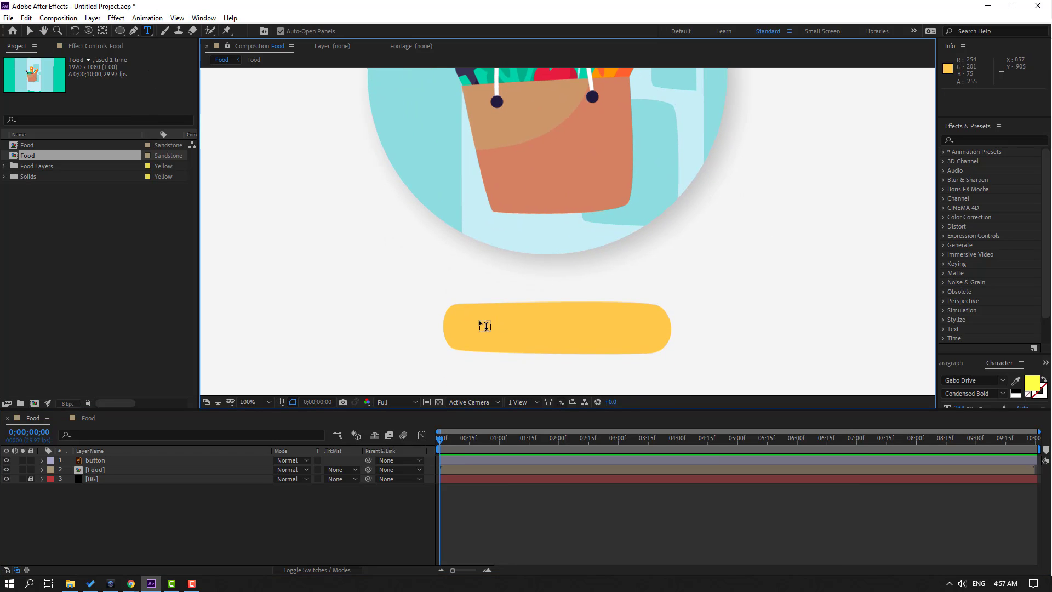
pyautogui.click(468, 329)
pyautogui.write('Delivery')
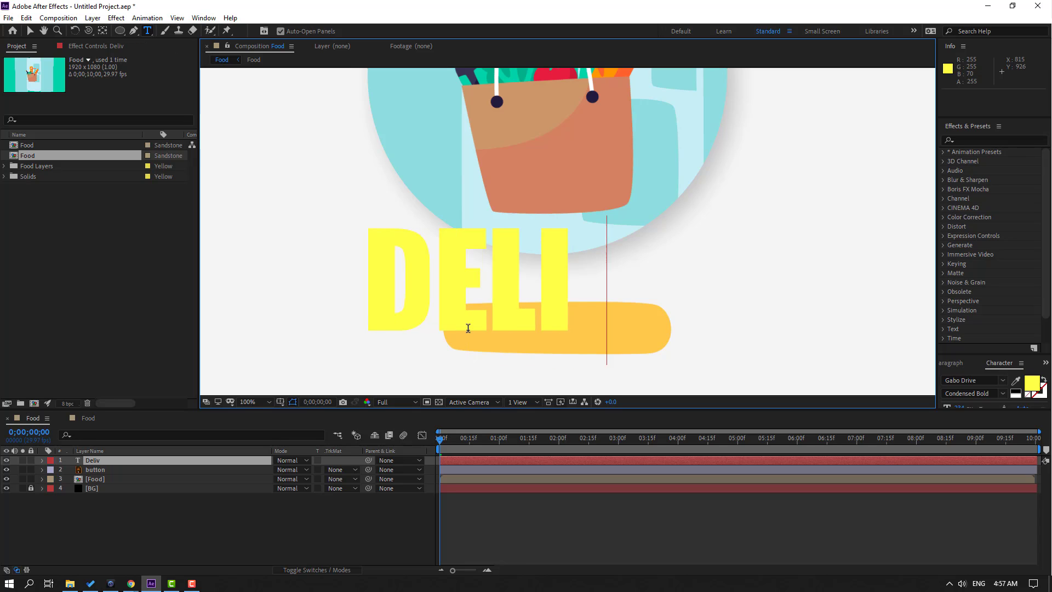
pyautogui.click(34, 32)
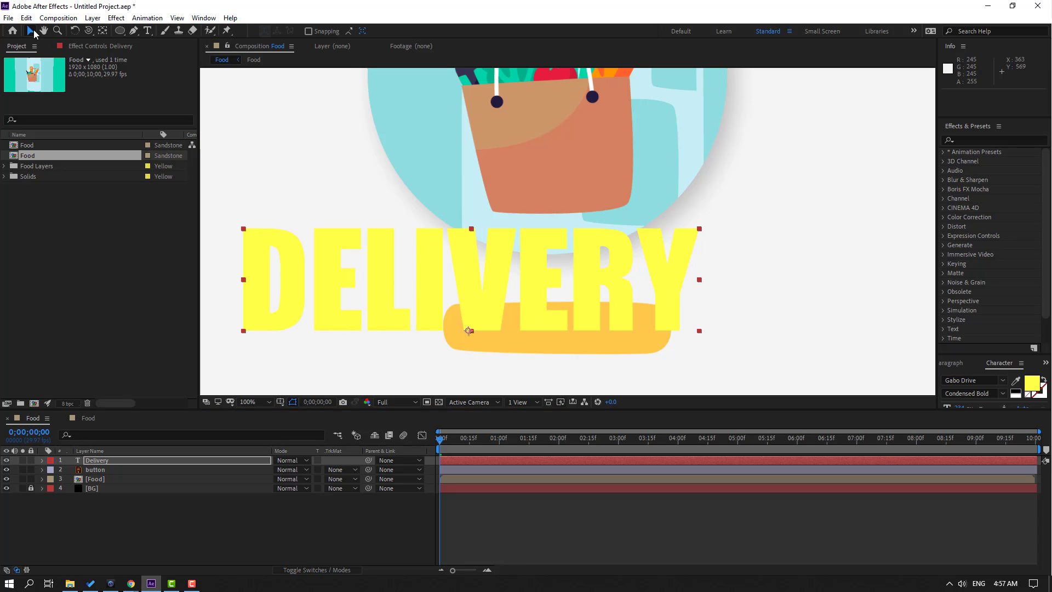
# Make the Delivery text white and start scaling it down, to about 46%
pyautogui.click(1032, 383)
pyautogui.moveTo(689, 427); pyautogui.dragTo(599, 398)
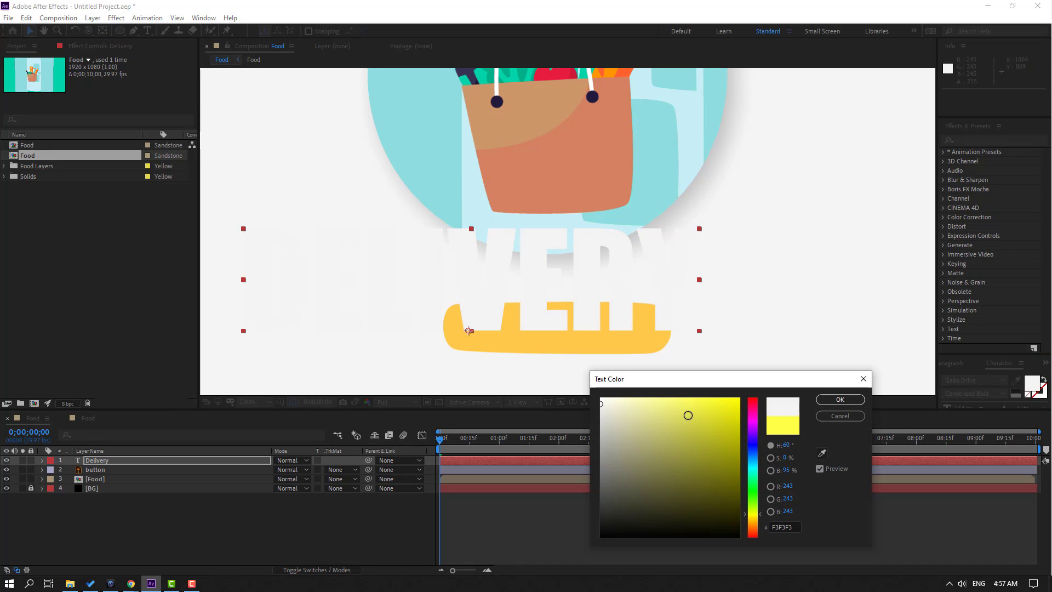
pyautogui.click(839, 400)
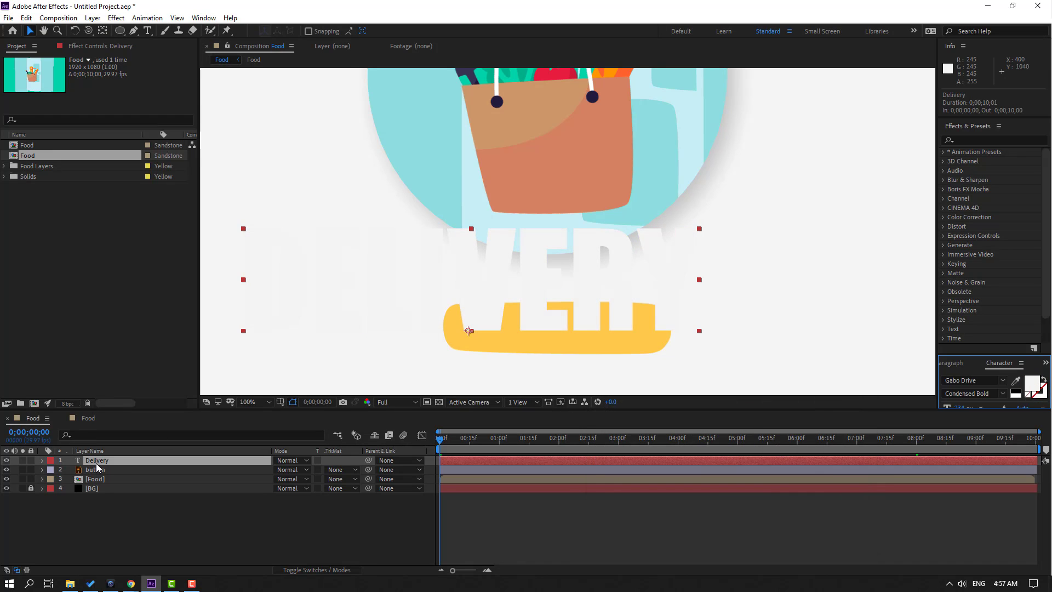
pyautogui.press('s')
pyautogui.moveTo(288, 469); pyautogui.dragTo(253, 476)
# Scale DELIVERY to 28%, centre it on the button, and browse to Animate Characters presets
pyautogui.moveTo(489, 319); pyautogui.dragTo(576, 331)
pyautogui.click(204, 18)
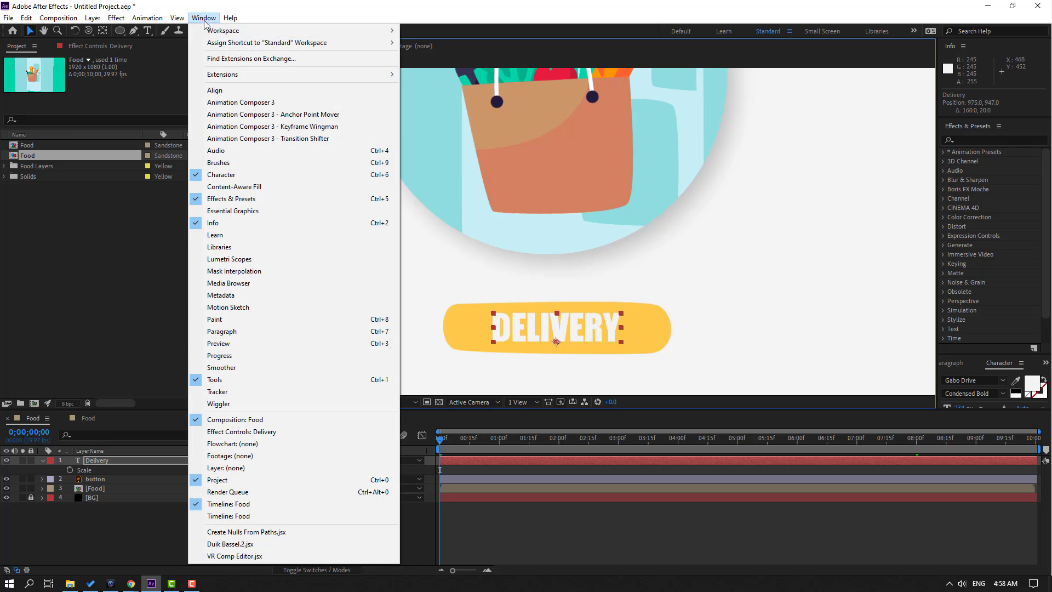
pyautogui.click(323, 103)
pyautogui.moveTo(580, 231); pyautogui.dragTo(649, 273)
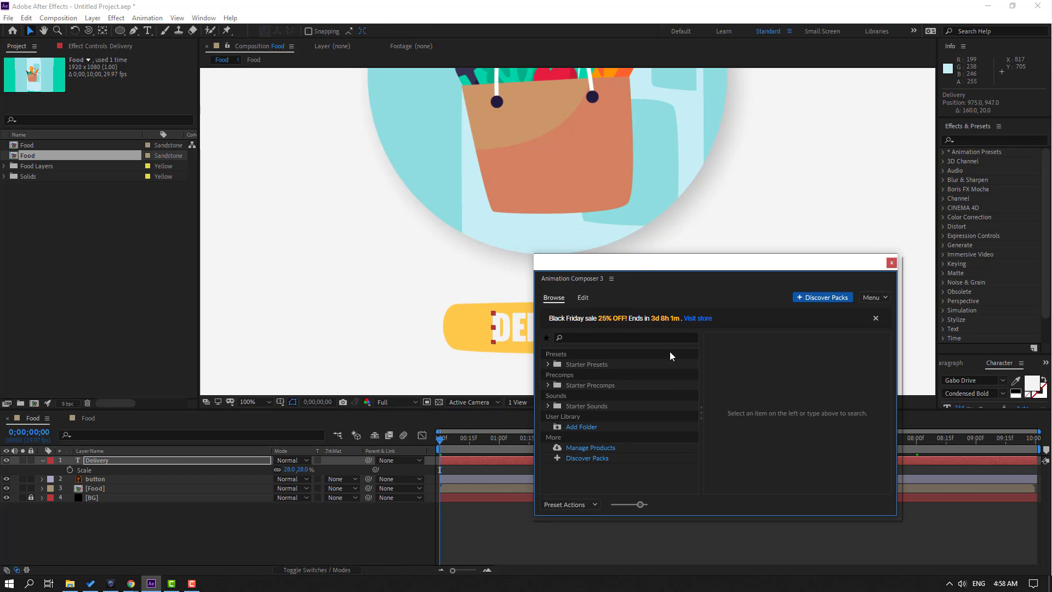
pyautogui.click(548, 364)
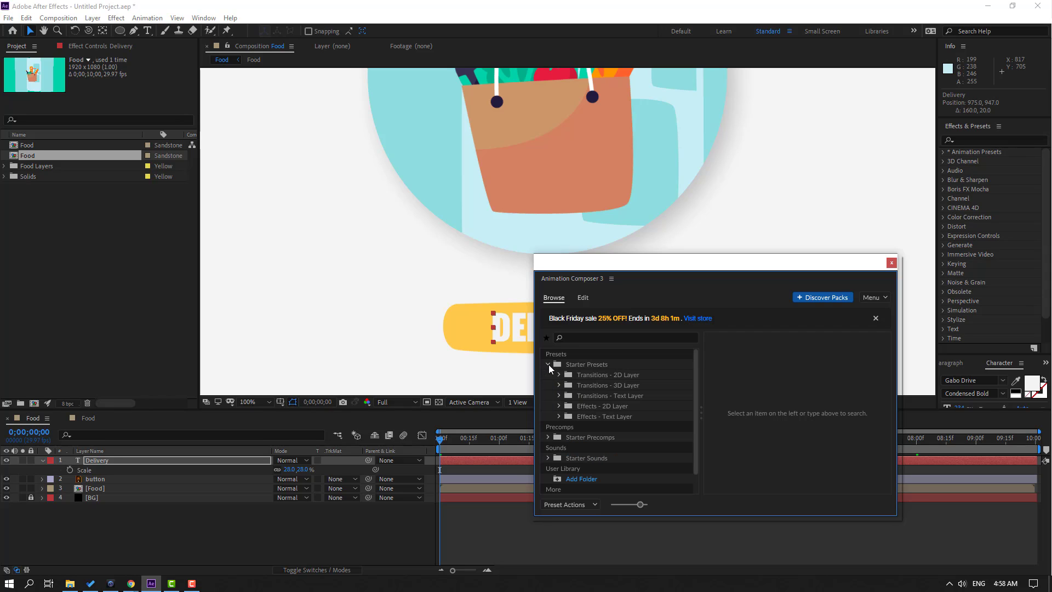
pyautogui.click(558, 396)
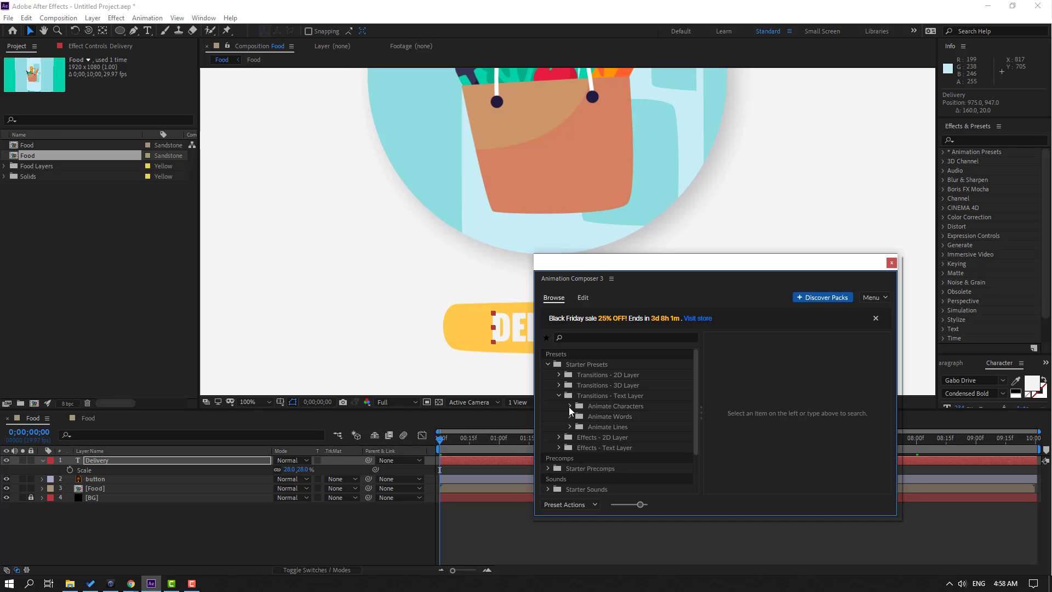
pyautogui.click(569, 407)
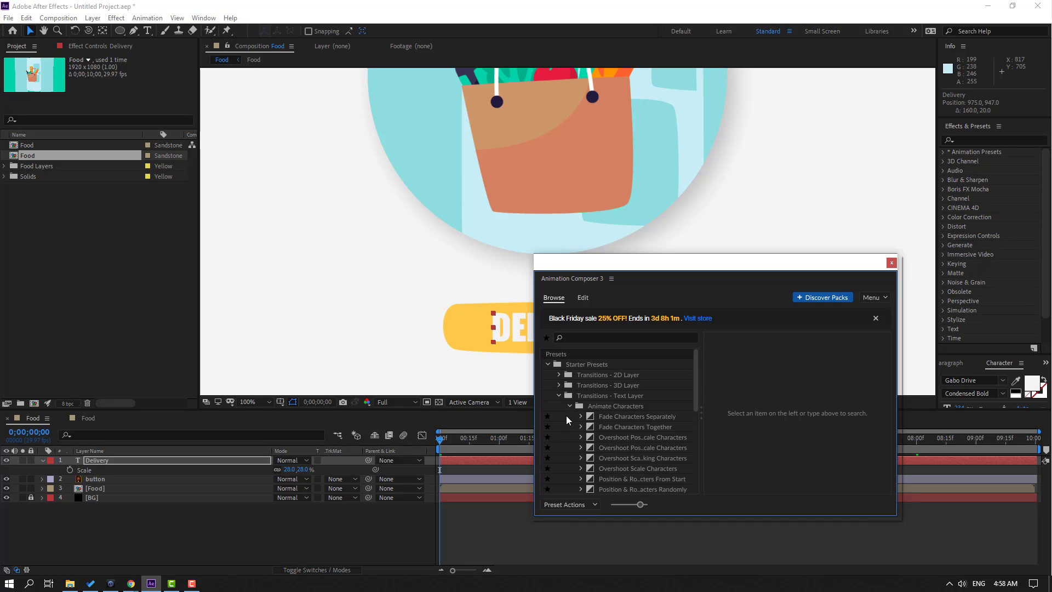
# Apply the Overshoot Position & Scale Characters preset as the text's intro and preview it
pyautogui.click(631, 449)
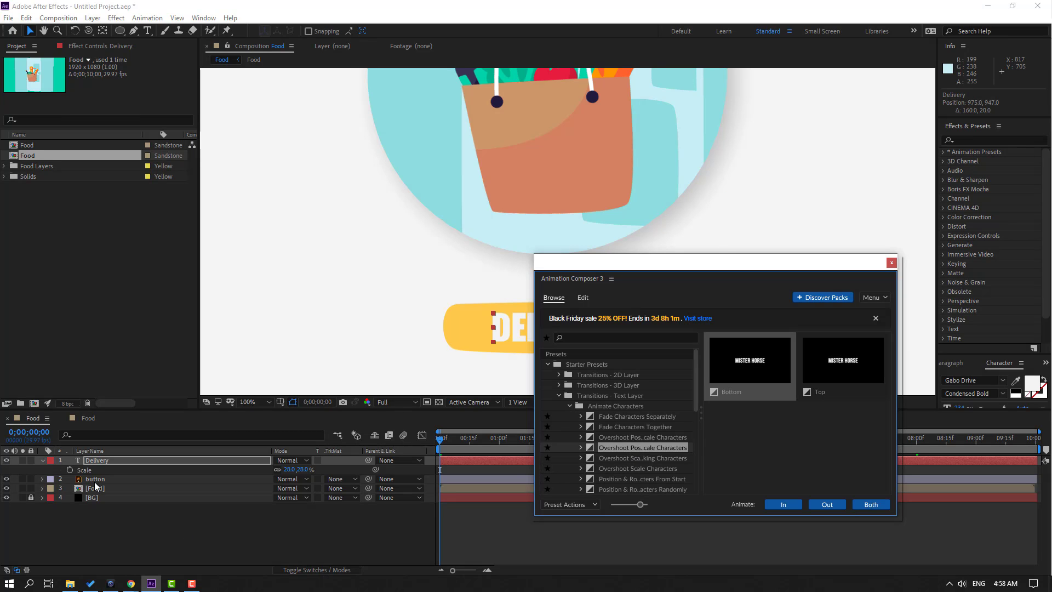
pyautogui.click(783, 504)
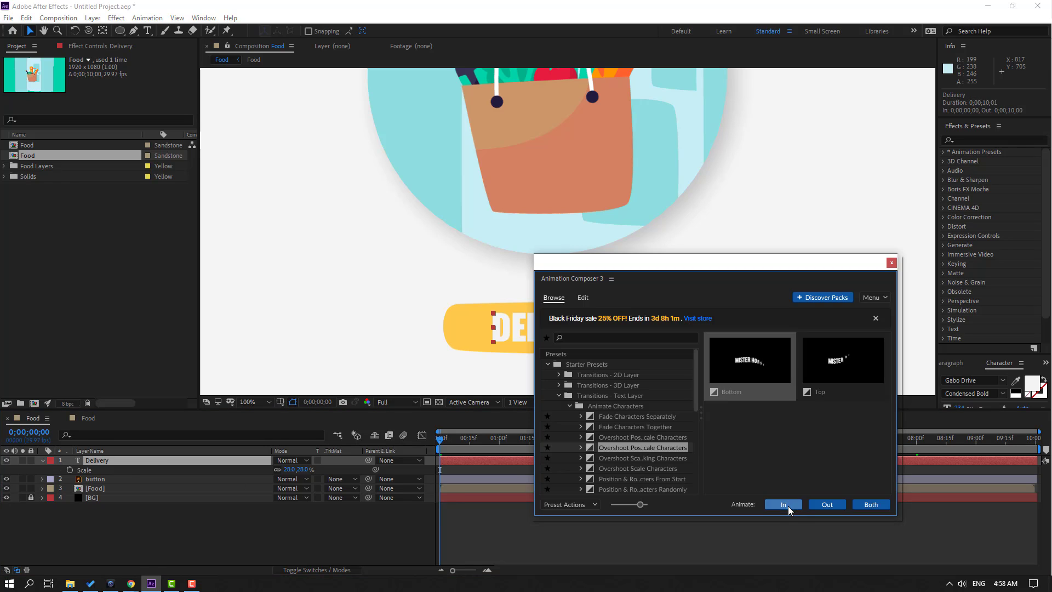
pyautogui.click(891, 263)
pyautogui.click(42, 460)
pyautogui.press('space')
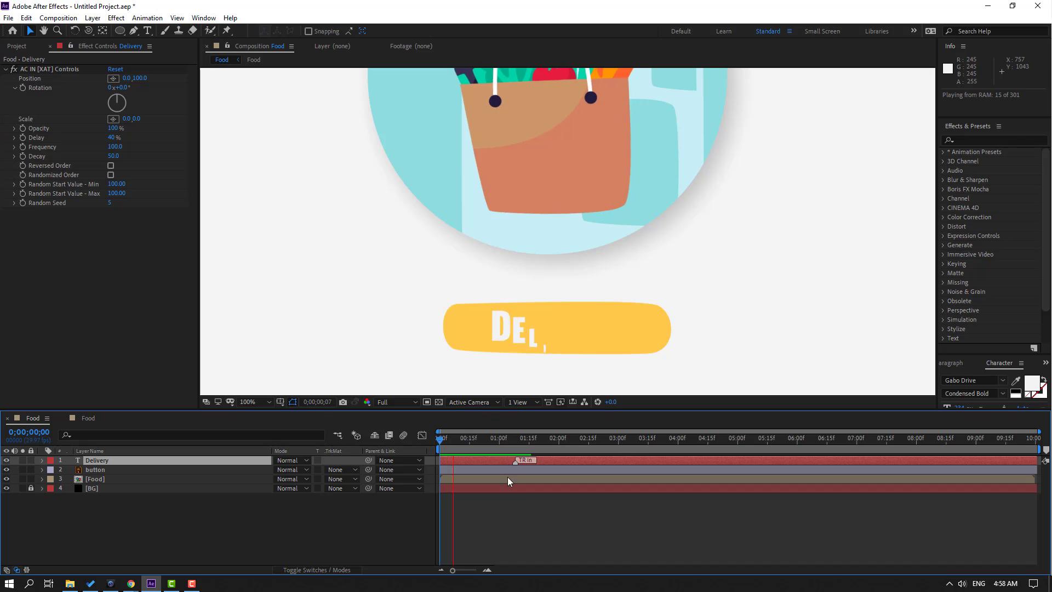
pyautogui.press('space')
pyautogui.press('space')
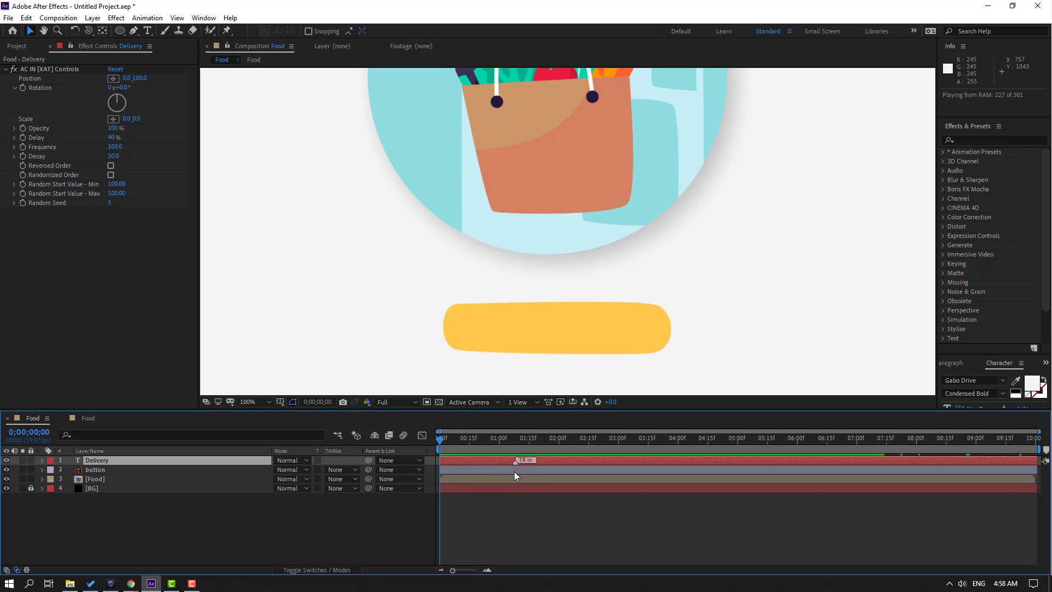
pyautogui.press('space')
# Delay the DELIVERY intro to about 1;17 and pre-compose text and button into 'Button'
pyautogui.moveTo(515, 462); pyautogui.dragTo(622, 438)
pyautogui.press('space')
pyautogui.press('space')
pyautogui.click(88, 469)
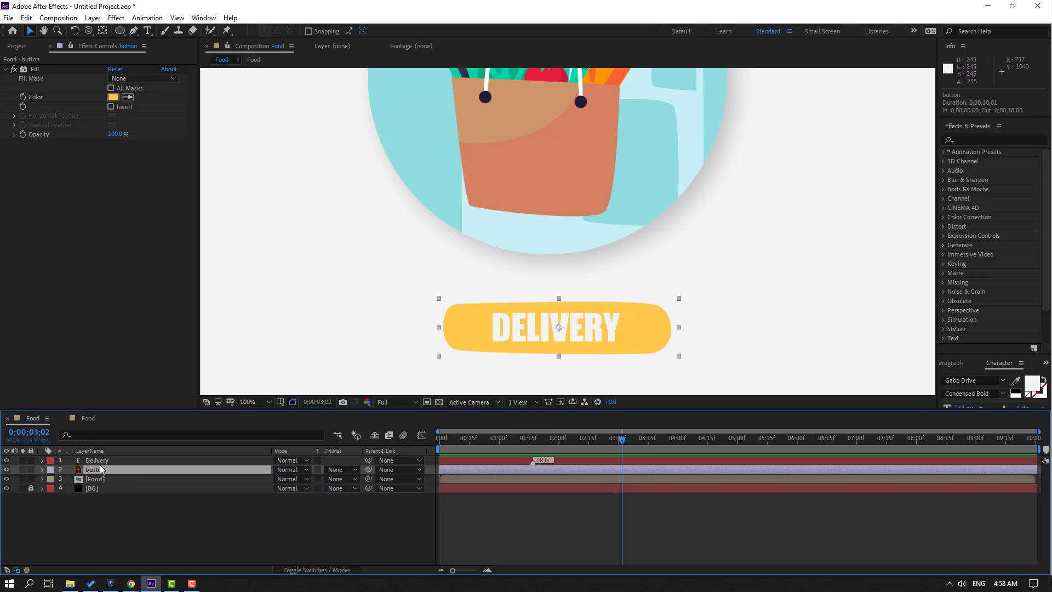
pyautogui.keyDown('ctrl'); pyautogui.click(96, 460); pyautogui.keyUp('ctrl')
pyautogui.rightClick(94, 472)
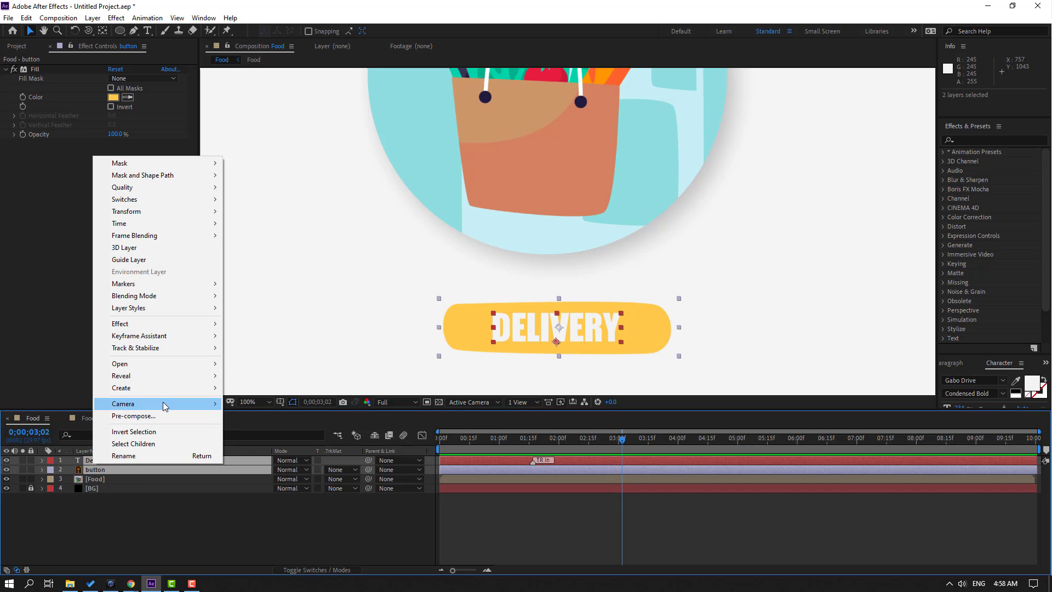
pyautogui.click(148, 415)
pyautogui.write('Button')
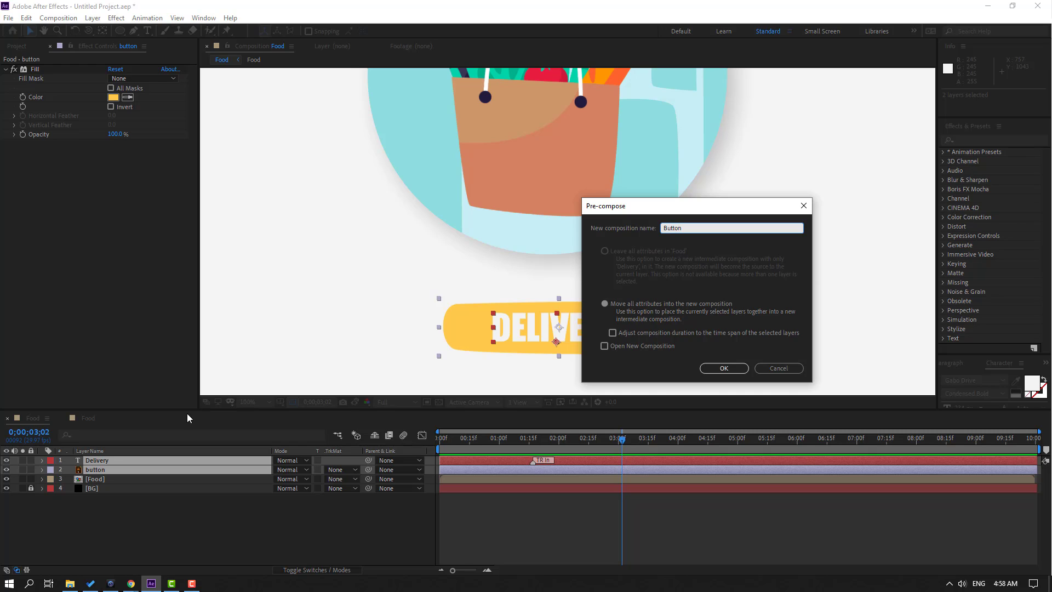
pyautogui.click(723, 367)
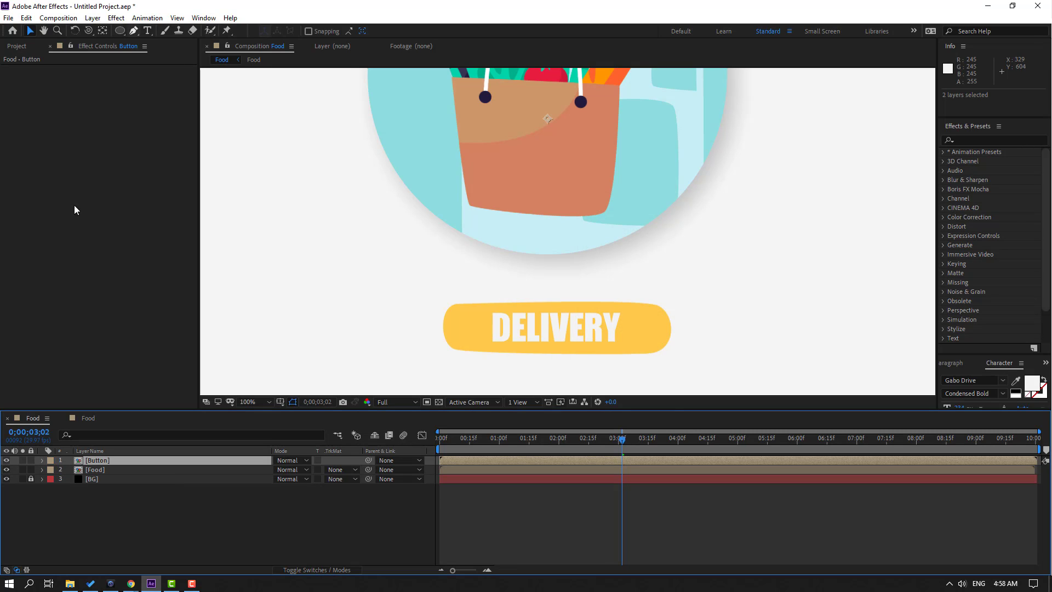
# Draw a slanted four-point stripe with the Pen tool across the button's left side
pyautogui.click(155, 546)
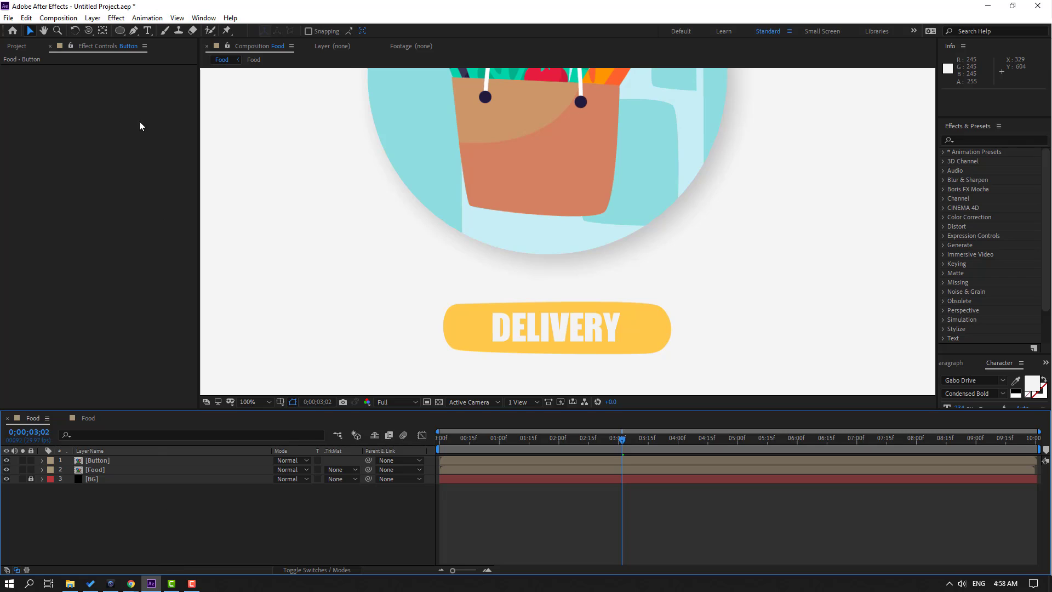
pyautogui.click(133, 31)
pyautogui.scroll(-3, 504, 274)
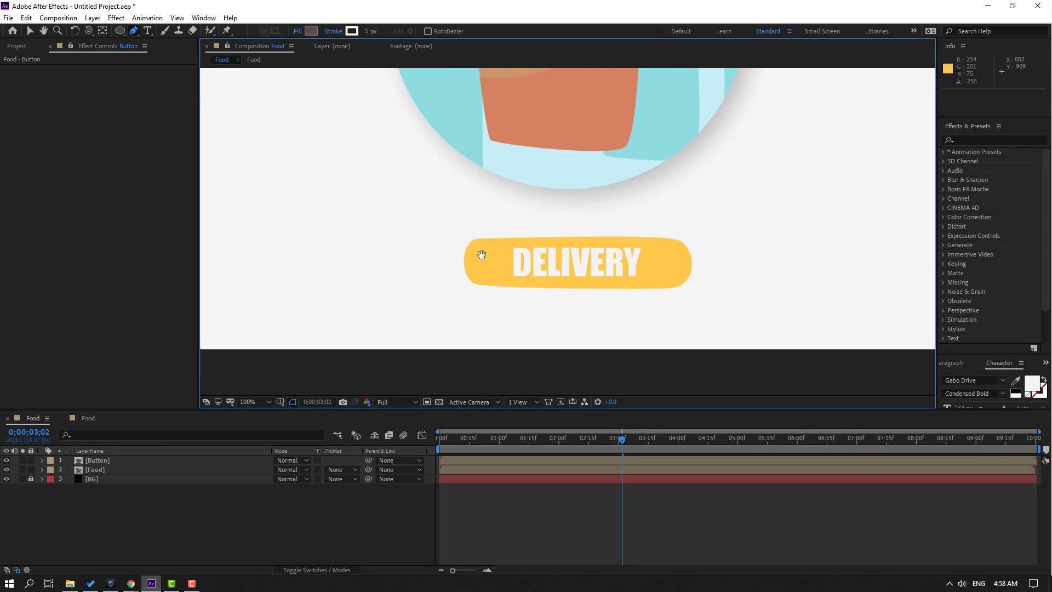
pyautogui.click(533, 183)
pyautogui.click(465, 331)
pyautogui.click(515, 333)
pyautogui.click(562, 189)
pyautogui.click(533, 183)
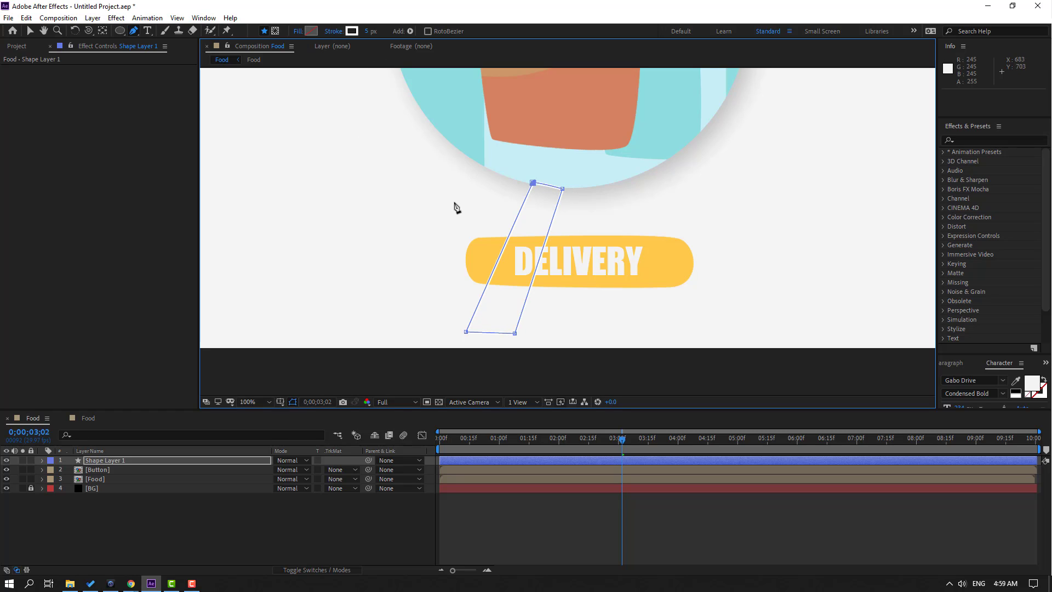
# Give the stripe a 0 px stroke and a pale yellow F6D587 fill sampled from the button
pyautogui.click(367, 34)
pyautogui.write('0')
pyautogui.press('Return')
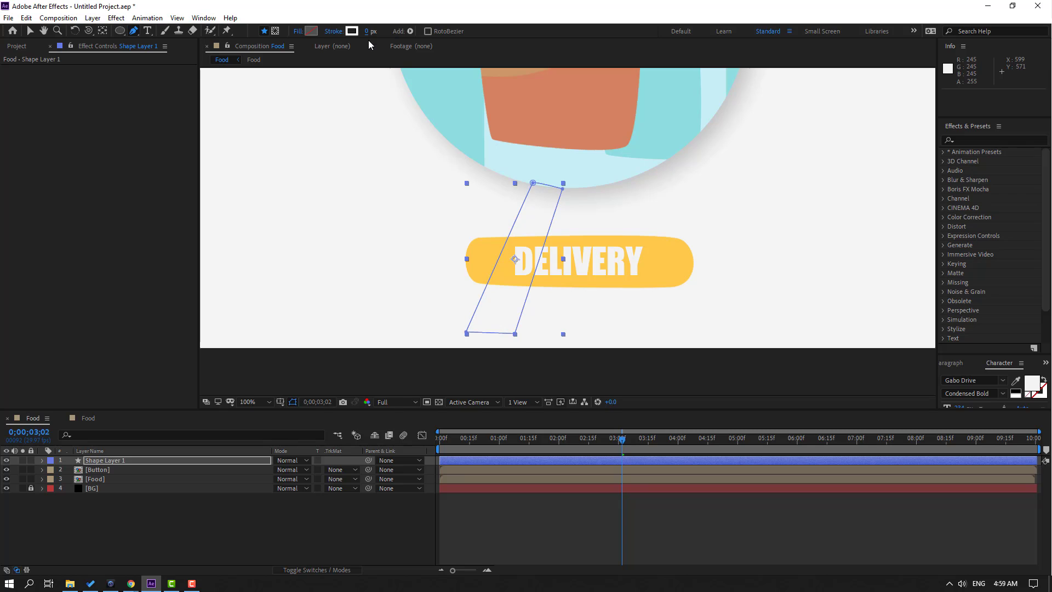
pyautogui.click(311, 32)
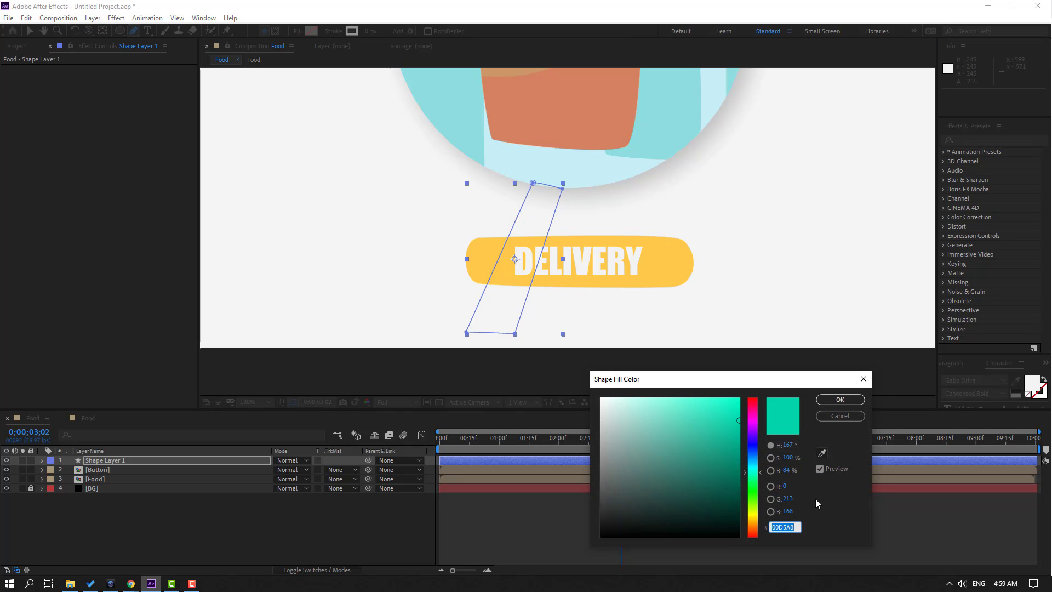
pyautogui.click(822, 453)
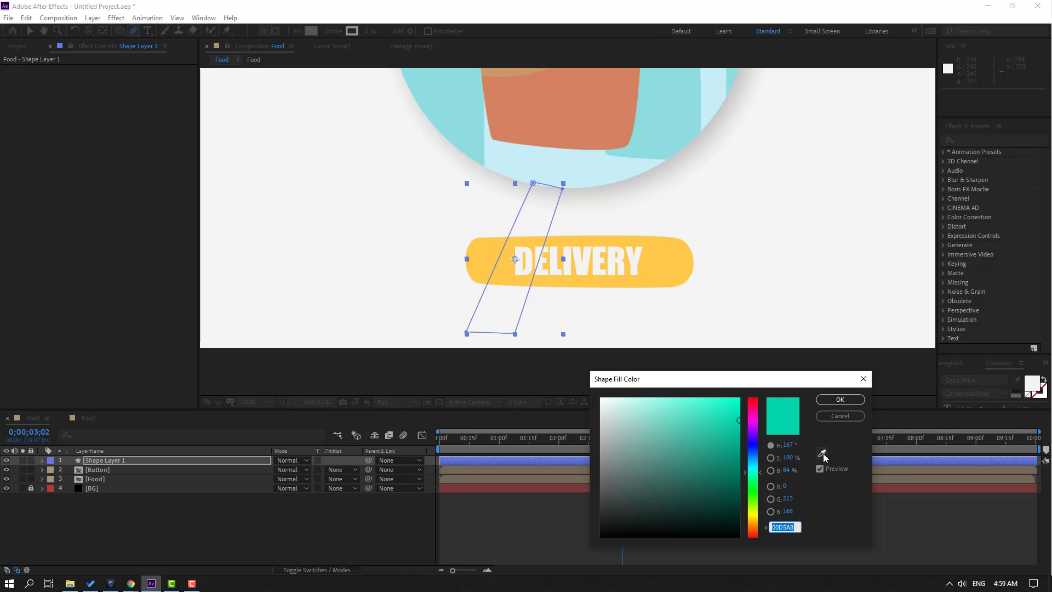
pyautogui.click(673, 261)
pyautogui.moveTo(698, 399); pyautogui.dragTo(677, 399)
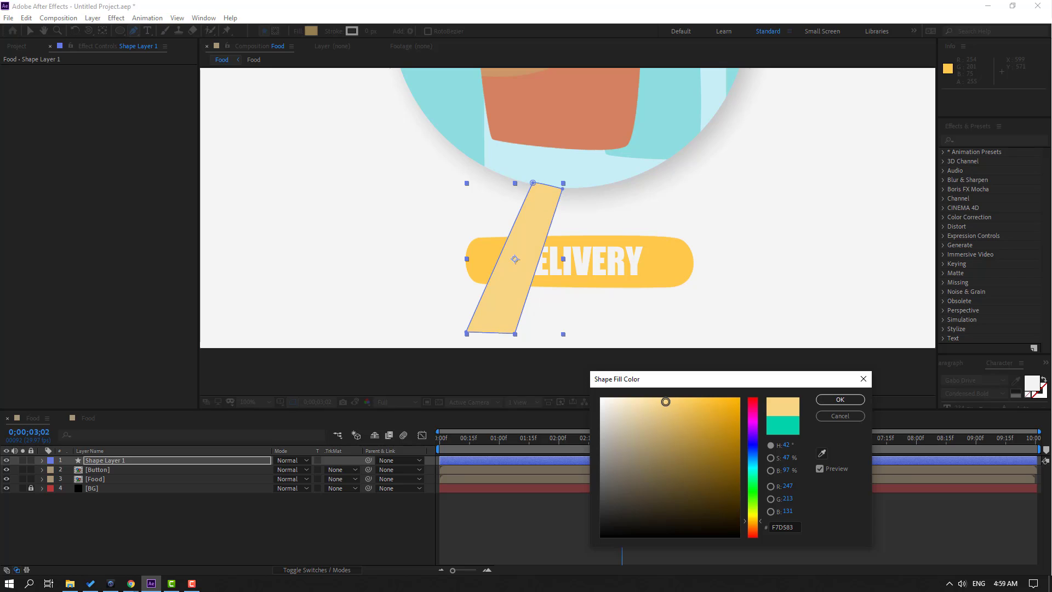
pyautogui.click(841, 399)
pyautogui.click(107, 464)
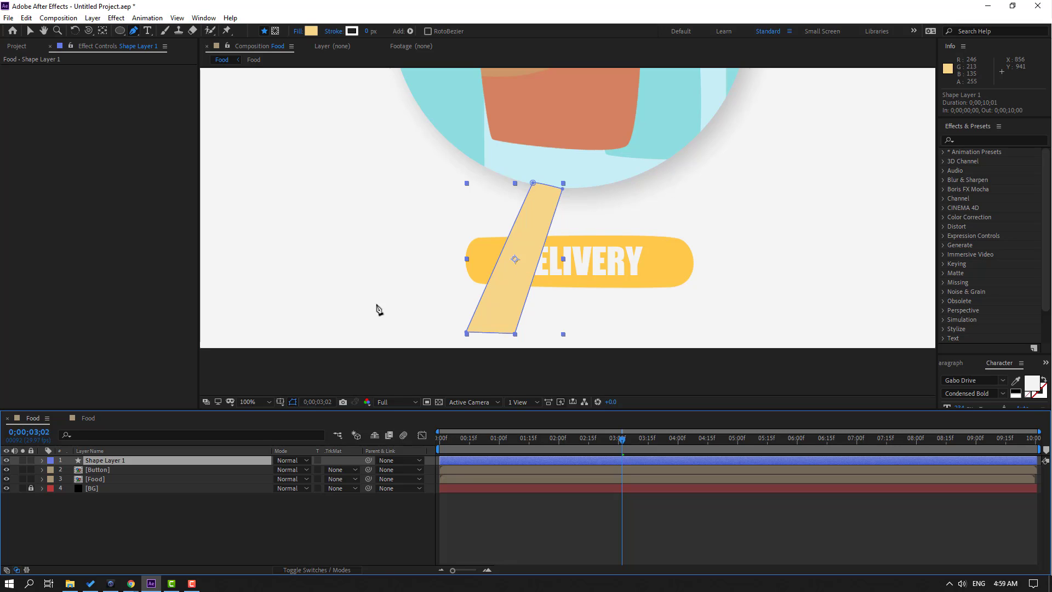
# Draw a second slanted stripe beside the first one
pyautogui.click(581, 194)
pyautogui.click(536, 334)
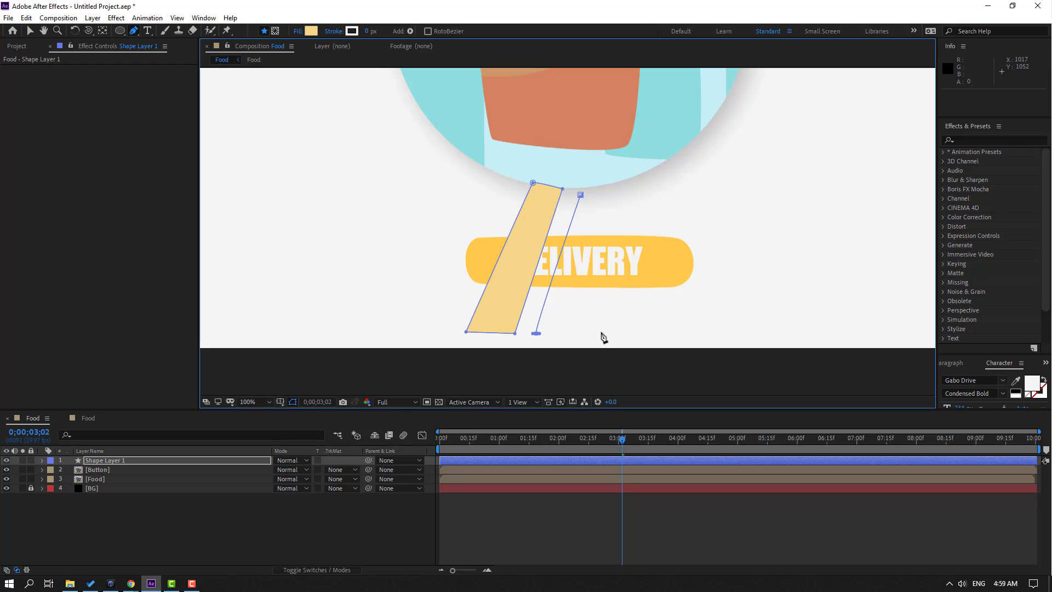
pyautogui.click(599, 332)
pyautogui.click(629, 205)
pyautogui.click(581, 195)
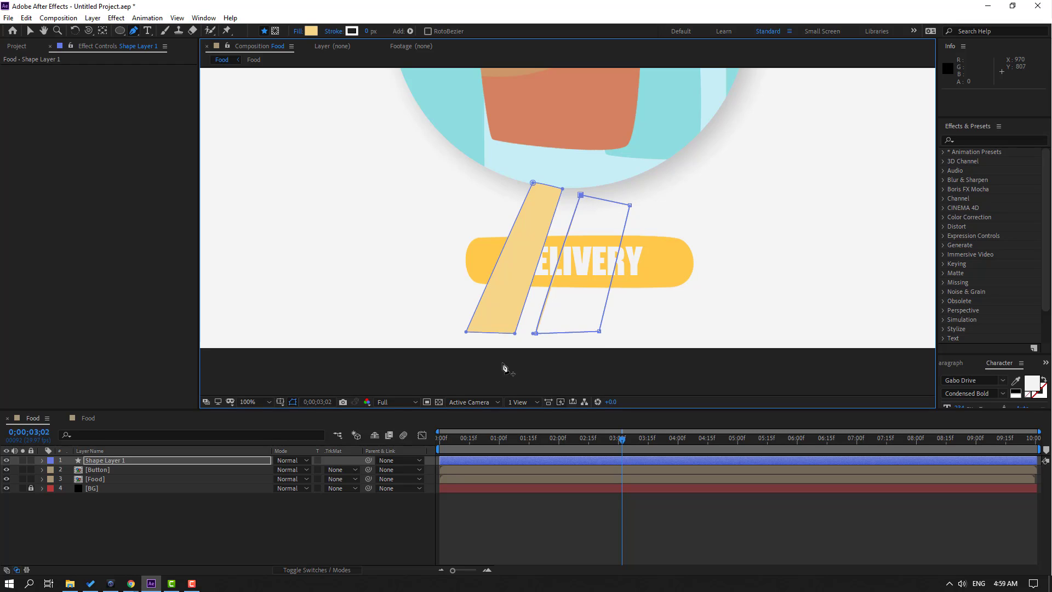
pyautogui.click(92, 465)
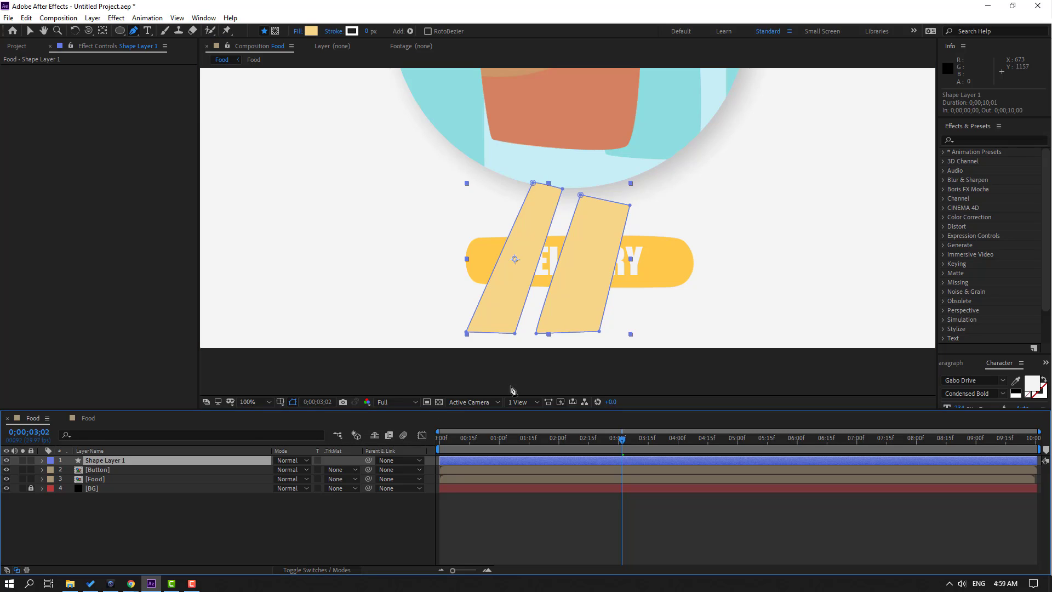
# Draw a wider third shape at the button's right end, then return to the Selection tool
pyautogui.moveTo(652, 218); pyautogui.dragTo(658, 205)
pyautogui.click(635, 311)
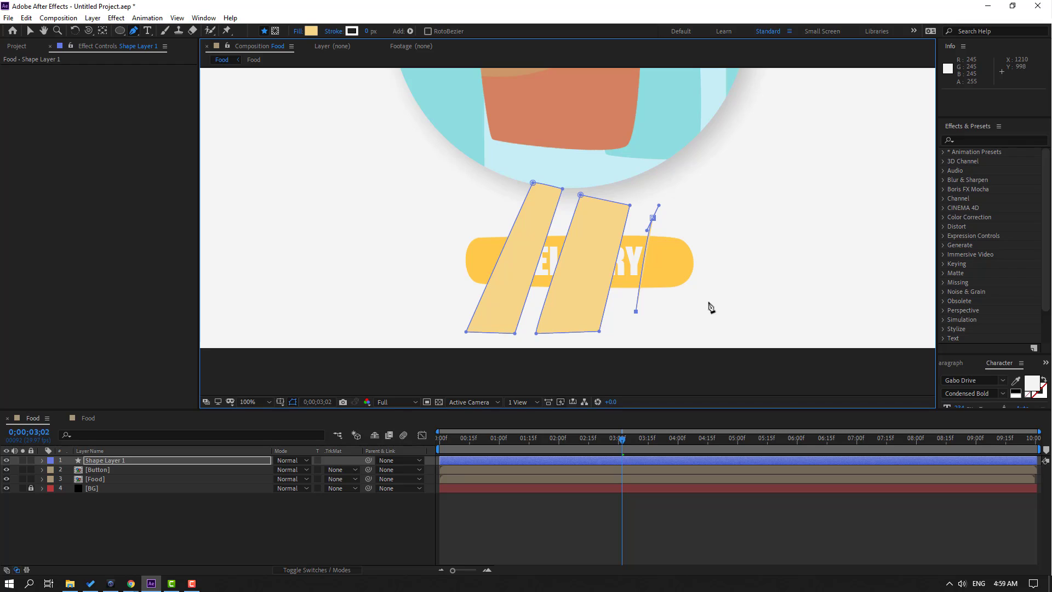
pyautogui.click(749, 304)
pyautogui.click(746, 212)
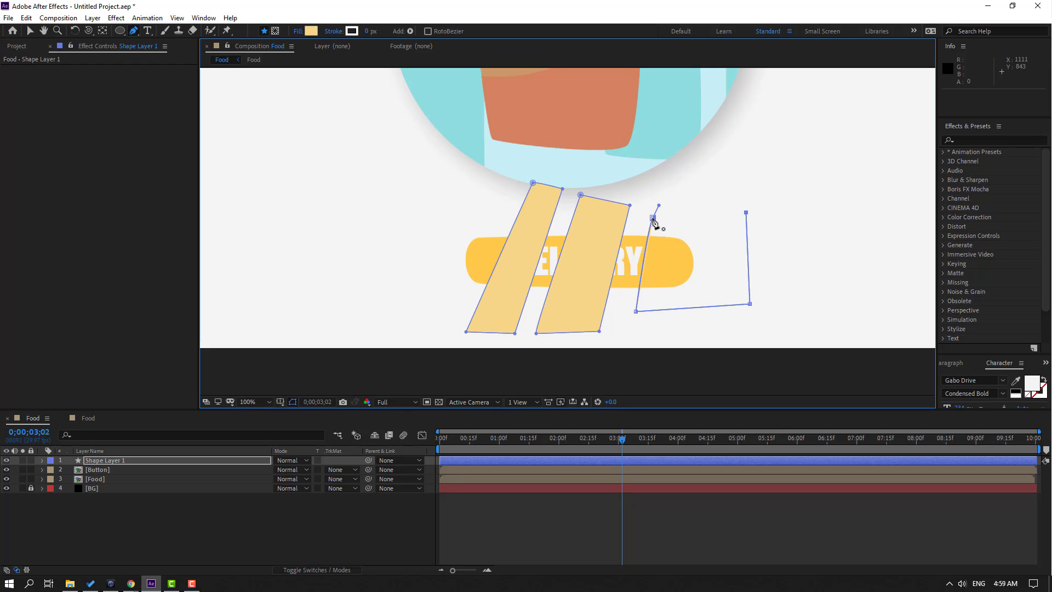
pyautogui.click(653, 217)
pyautogui.click(30, 32)
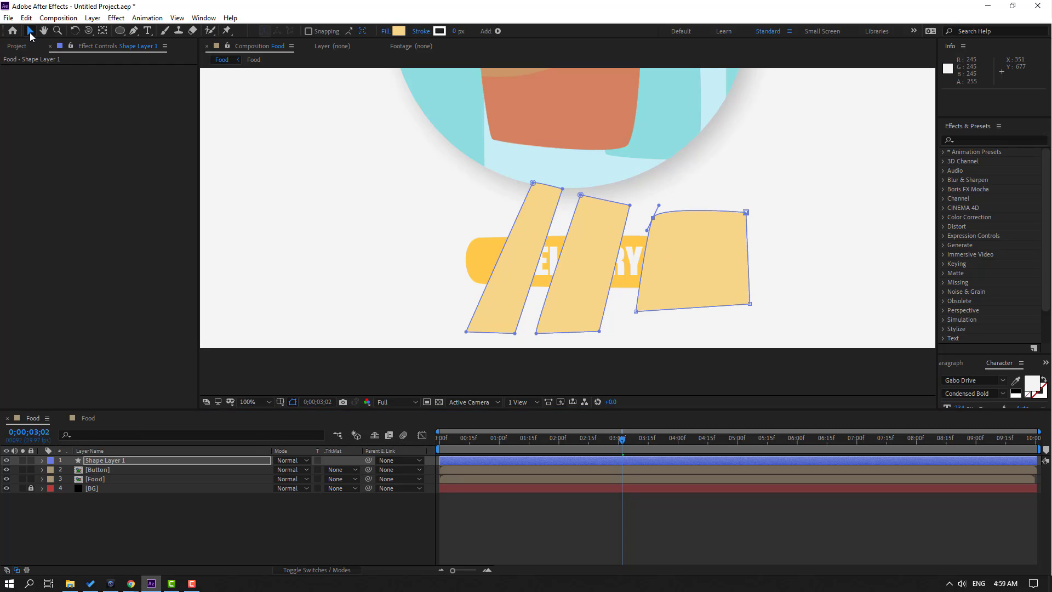
pyautogui.click(97, 470)
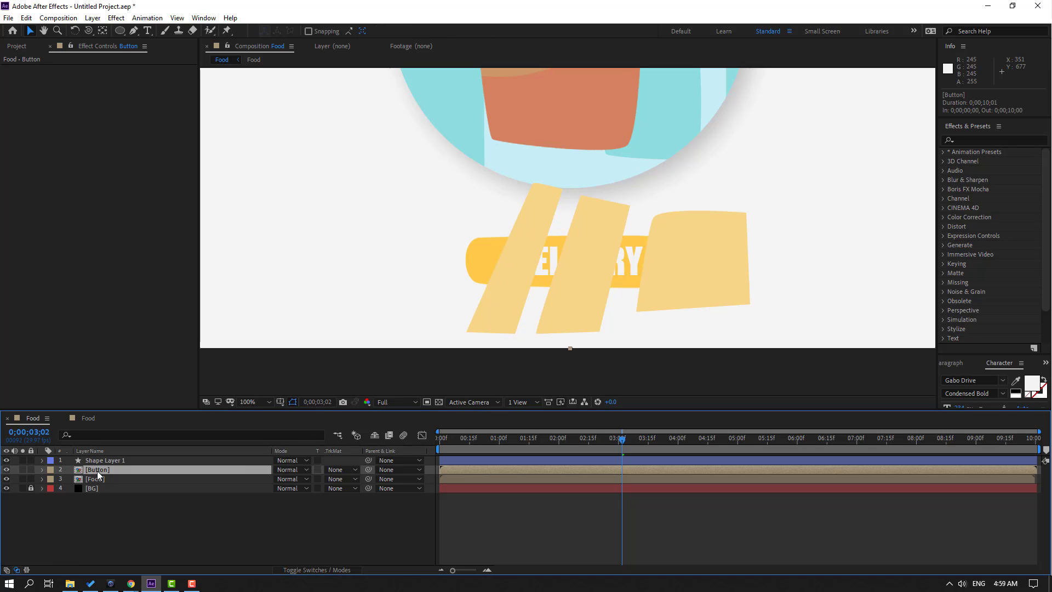
# Duplicate the Button layer, move Shape Layer 1 between the copies, and rename it 'reflection'
pyautogui.hotkey('ctrl', 'd')
pyautogui.moveTo(89, 461); pyautogui.dragTo(111, 473)
pyautogui.press('Return')
pyautogui.write('reflection')
pyautogui.press('Return')
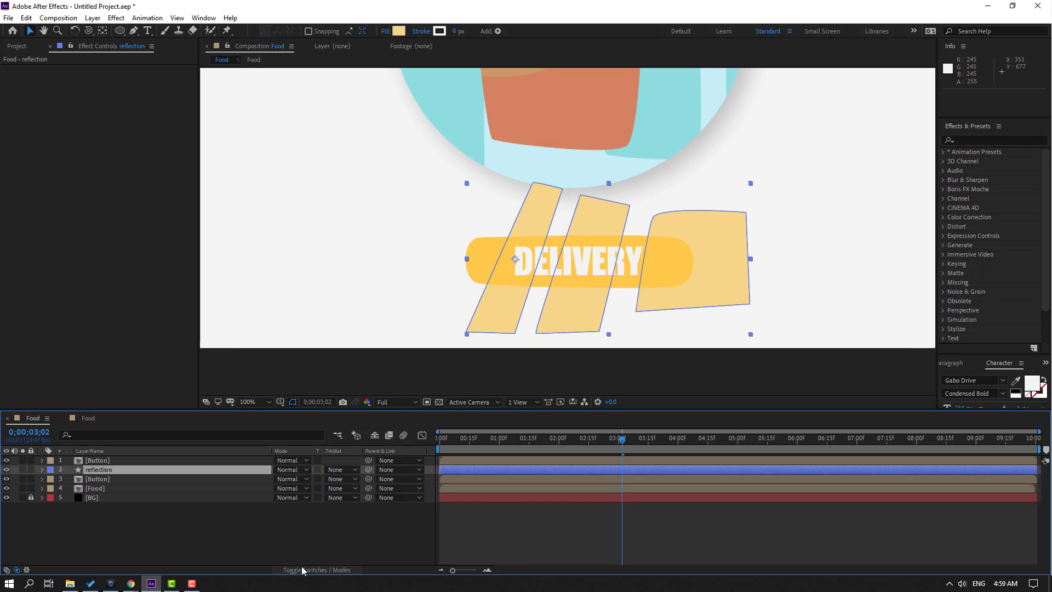
# Set the reflection layer's track matte to Alpha Matte Button and preview it
pyautogui.click(337, 471)
pyautogui.click(345, 496)
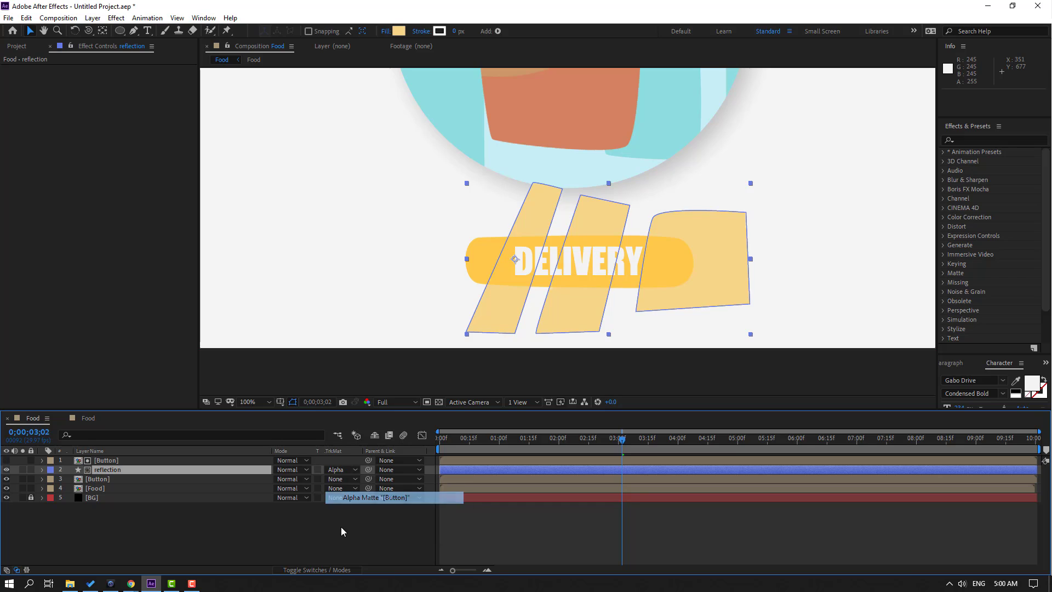
pyautogui.click(339, 529)
pyautogui.press('space')
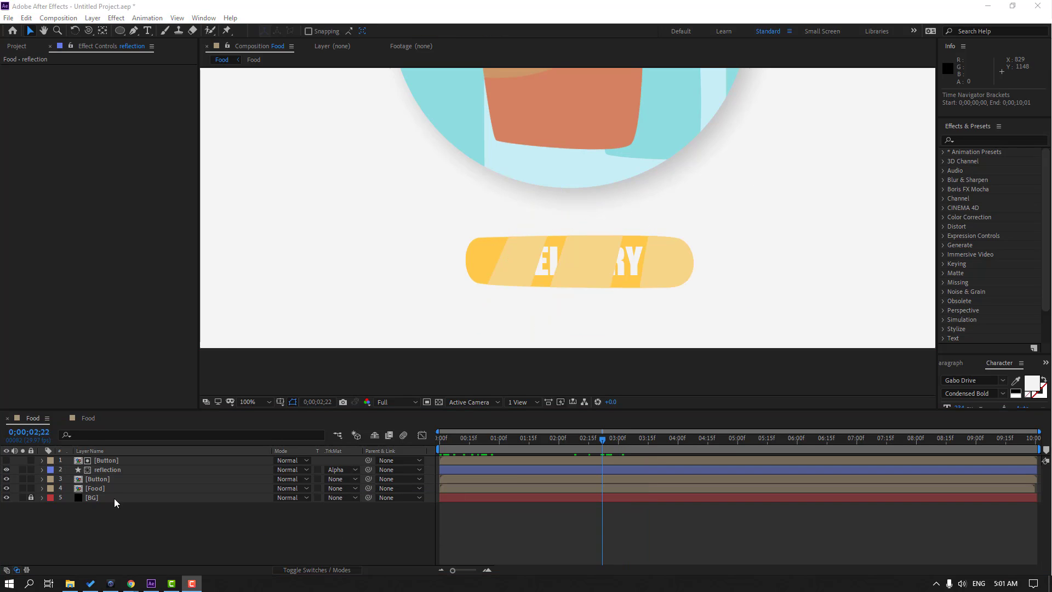
# Inside the Button precomp, cut the Delivery text layer
pyautogui.doubleClick(106, 480)
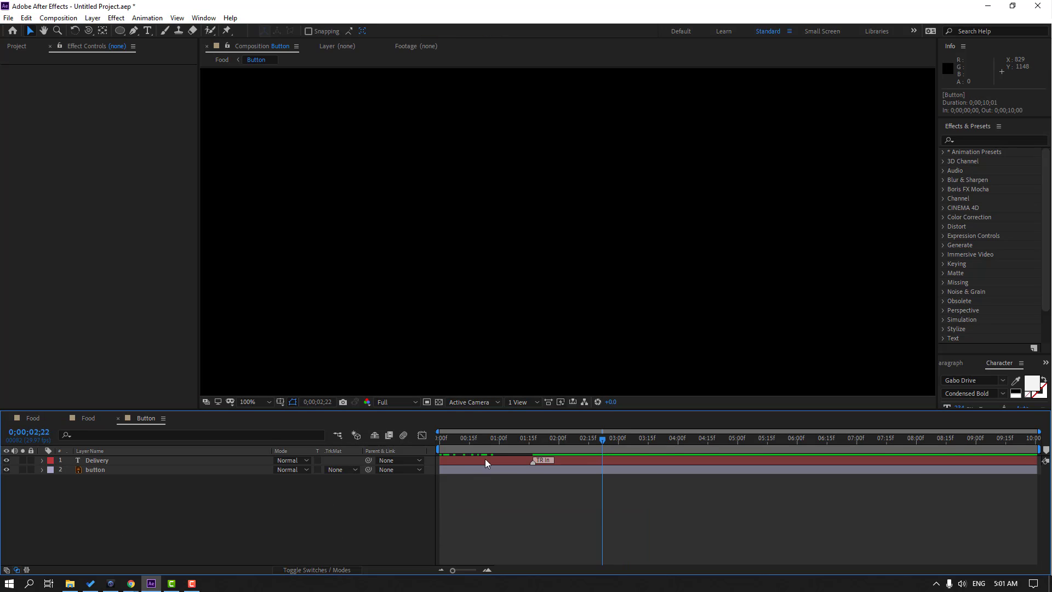
pyautogui.moveTo(541, 444); pyautogui.dragTo(438, 444)
pyautogui.click(256, 401)
pyautogui.click(252, 389)
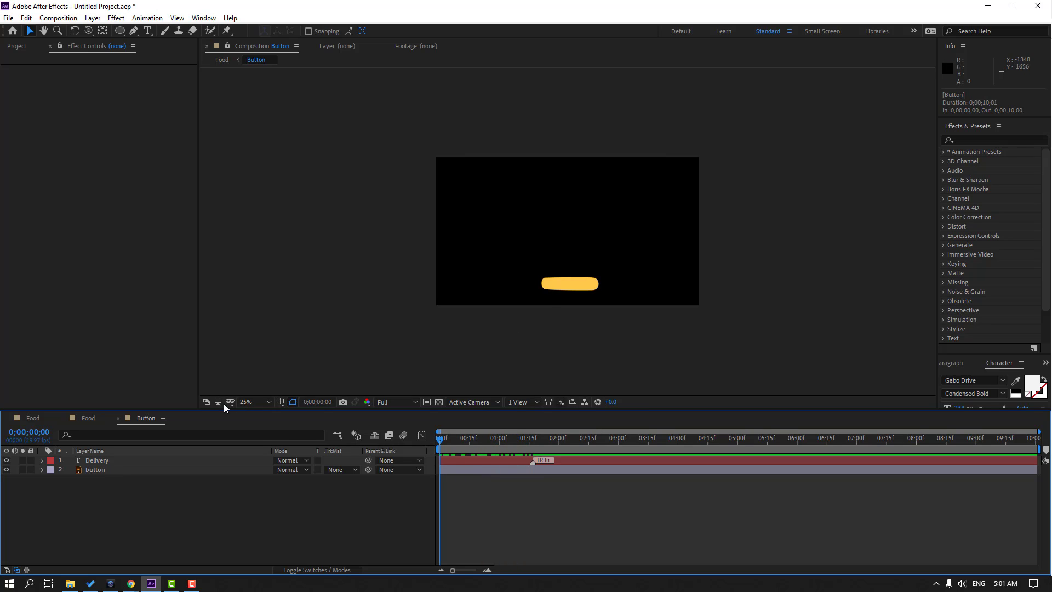
pyautogui.click(84, 461)
pyautogui.hotkey('ctrl', 'x')
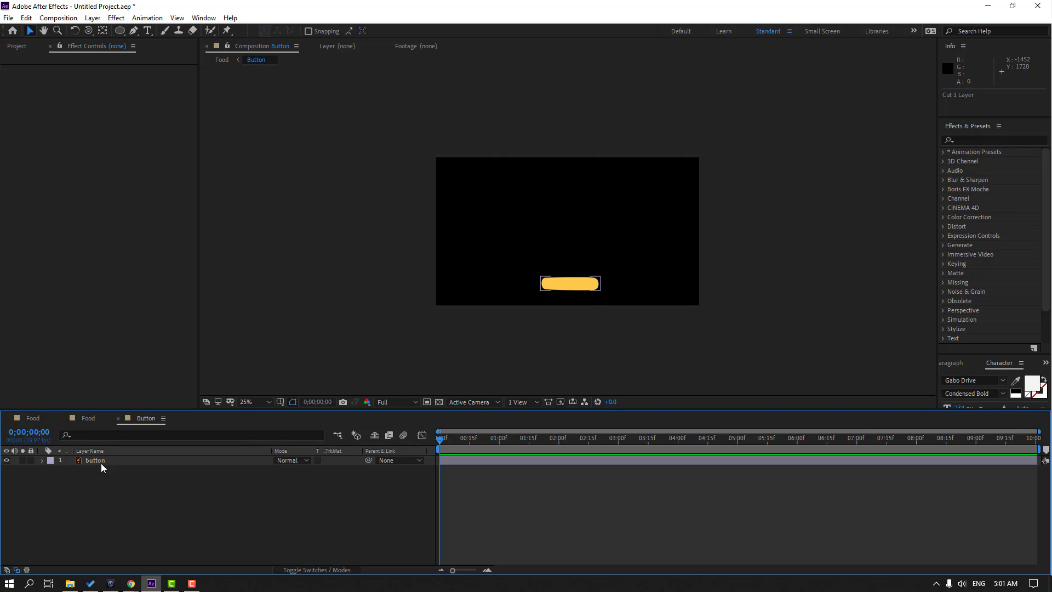
# Paste the Delivery layer at the top of the Food composition and preview the animation
pyautogui.click(32, 419)
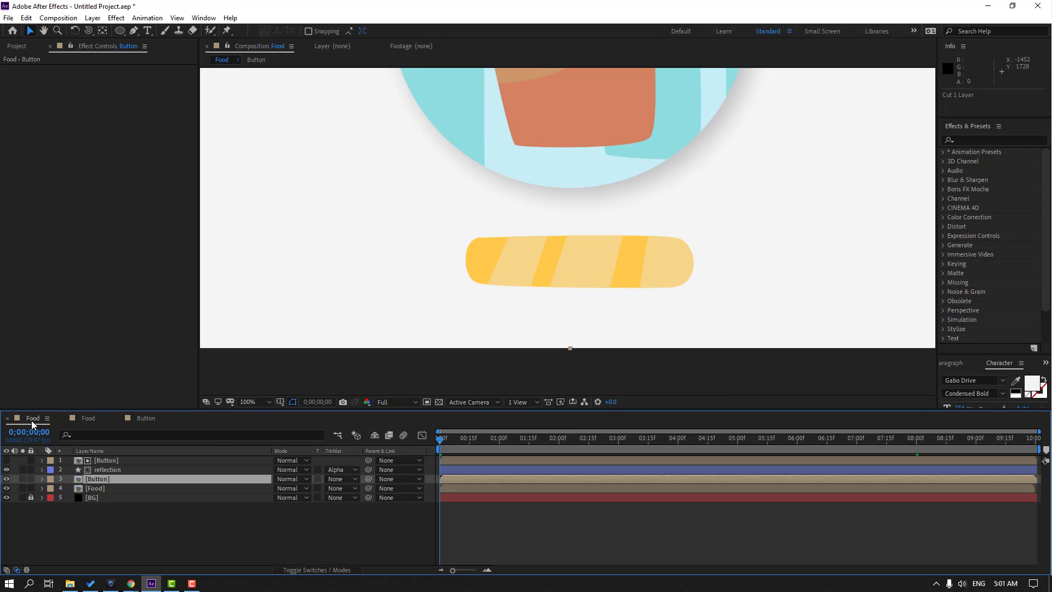
pyautogui.click(109, 462)
pyautogui.hotkey('ctrl', 'v')
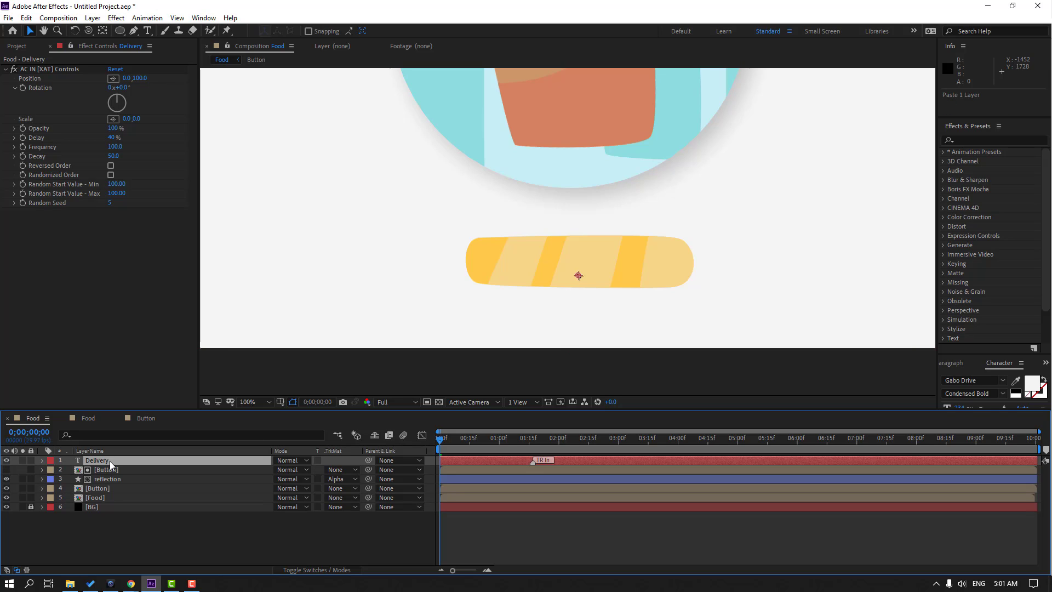
pyautogui.press('space')
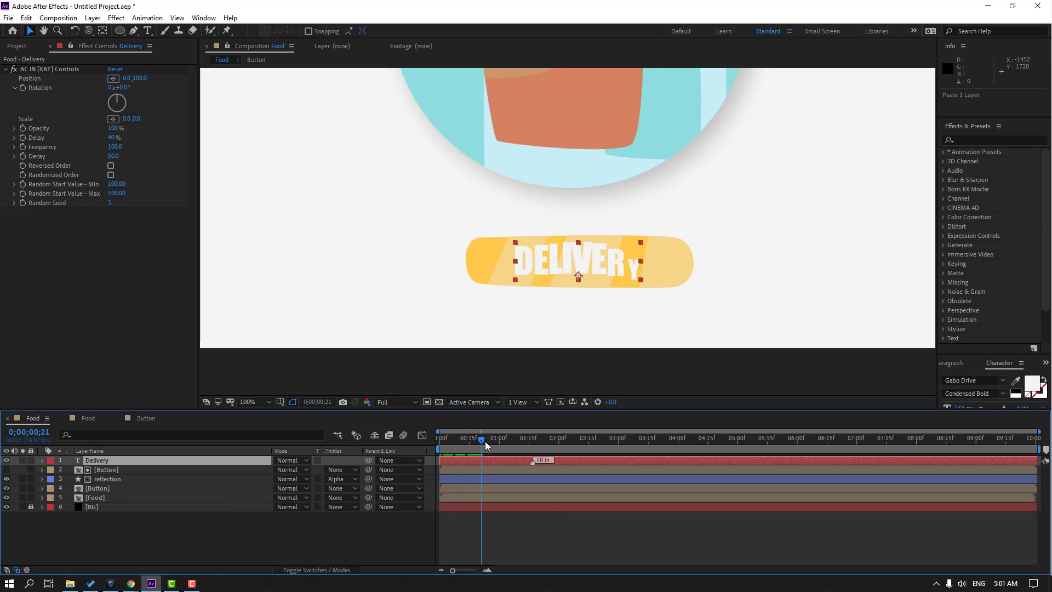
pyautogui.press('space')
pyautogui.press('pageup')
pyautogui.press('pageup')
pyautogui.press('pageup')
pyautogui.press('pageup')
pyautogui.press('pageup')
pyautogui.press('pageup')
pyautogui.press('pageup')
pyautogui.press('pageup')
pyautogui.press('pageup')
pyautogui.press('pageup')
pyautogui.press('pageup')
pyautogui.press('pageup')
pyautogui.press('pageup')
pyautogui.press('pageup')
pyautogui.press('pageup')
pyautogui.press('pageup')
pyautogui.press('pageup')
pyautogui.press('pageup')
pyautogui.press('pageup')
pyautogui.press('pageup')
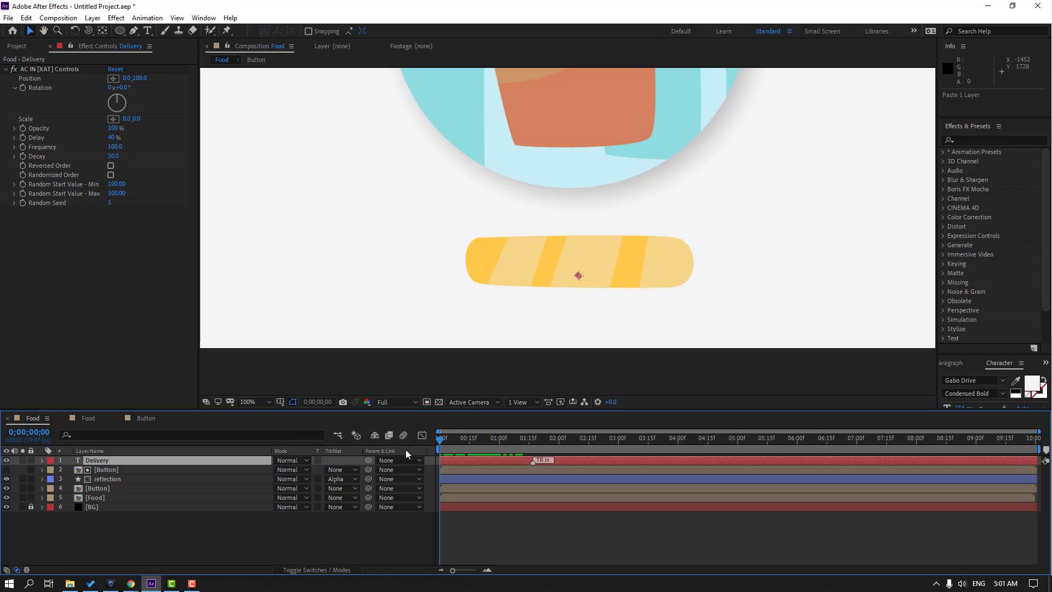
pyautogui.click(261, 482)
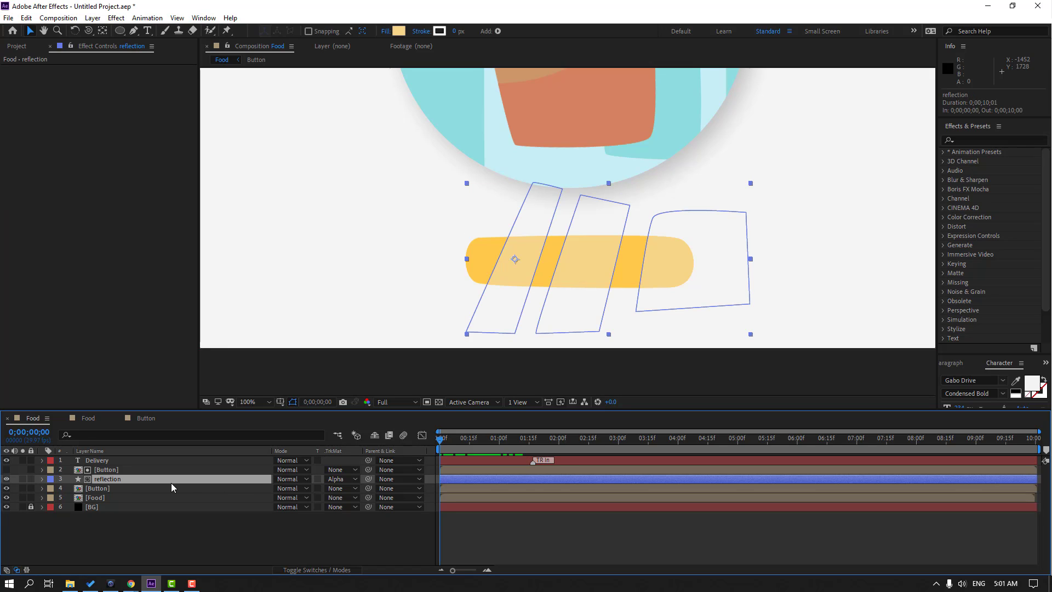
# Keyframe the reflection's Position left of the button at 0;00 and past its right end at 1;00
pyautogui.press('p')
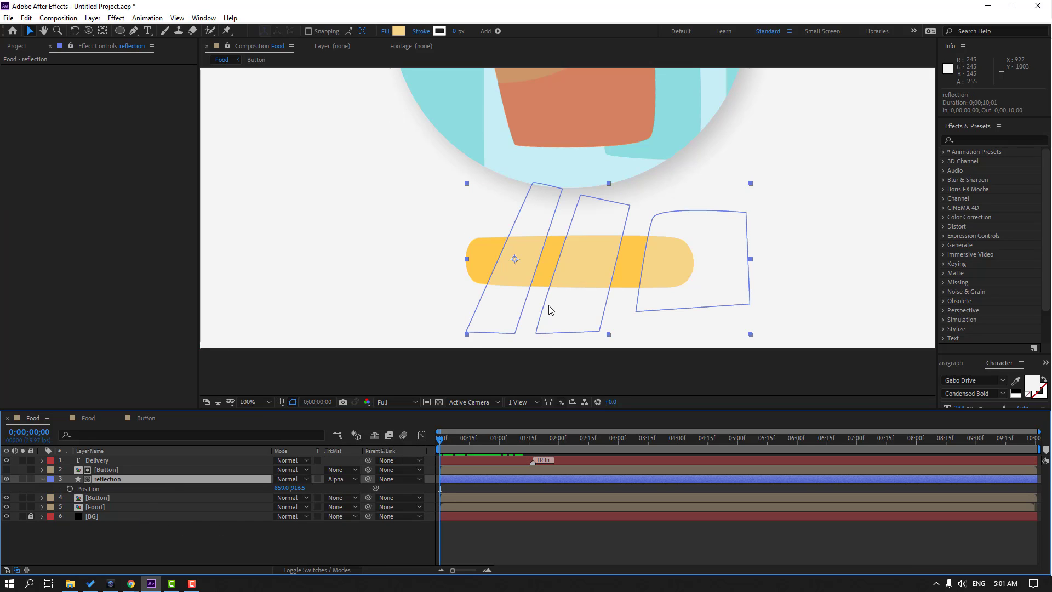
pyautogui.moveTo(281, 493); pyautogui.dragTo(30, 491)
pyautogui.moveTo(414, 299); pyautogui.dragTo(378, 290)
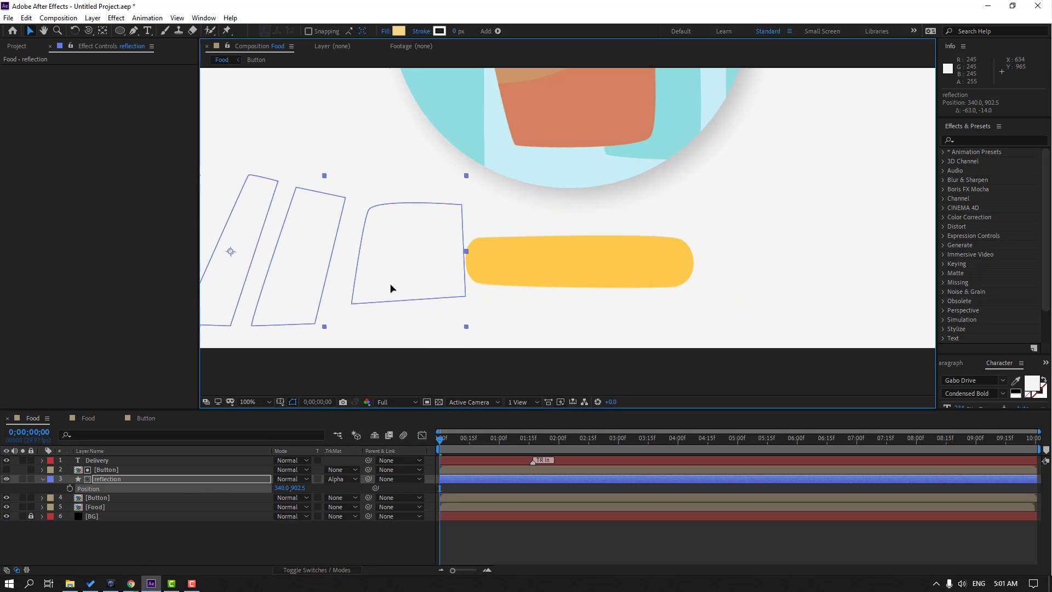
pyautogui.click(70, 488)
pyautogui.moveTo(449, 446); pyautogui.dragTo(499, 441)
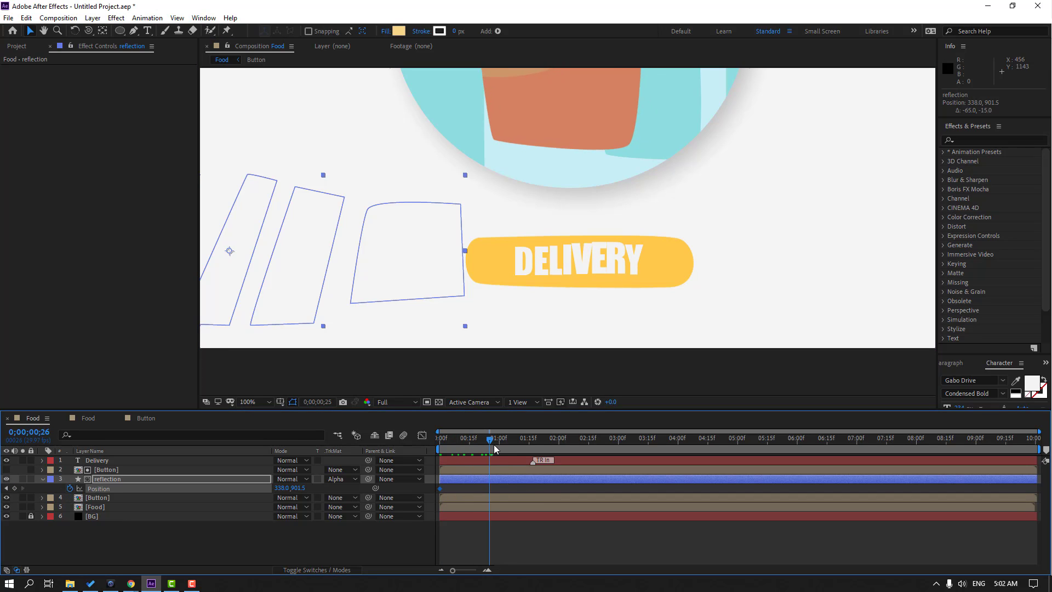
pyautogui.moveTo(240, 259); pyautogui.dragTo(598, 265)
# Shift the reflection's end position slightly to the left
pyautogui.click(585, 531)
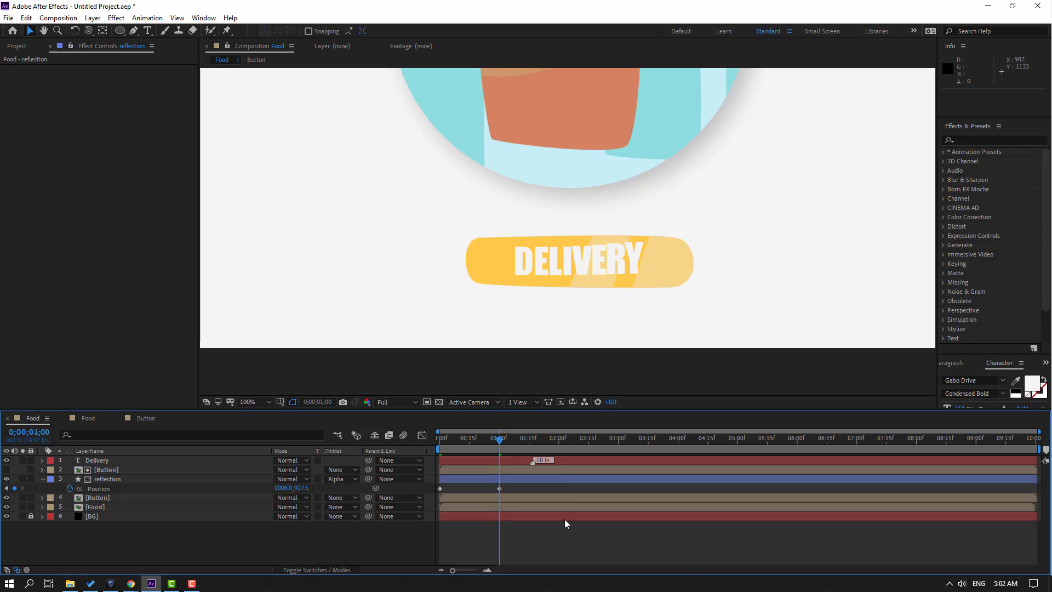
pyautogui.click(477, 479)
pyautogui.moveTo(596, 268); pyautogui.dragTo(537, 267)
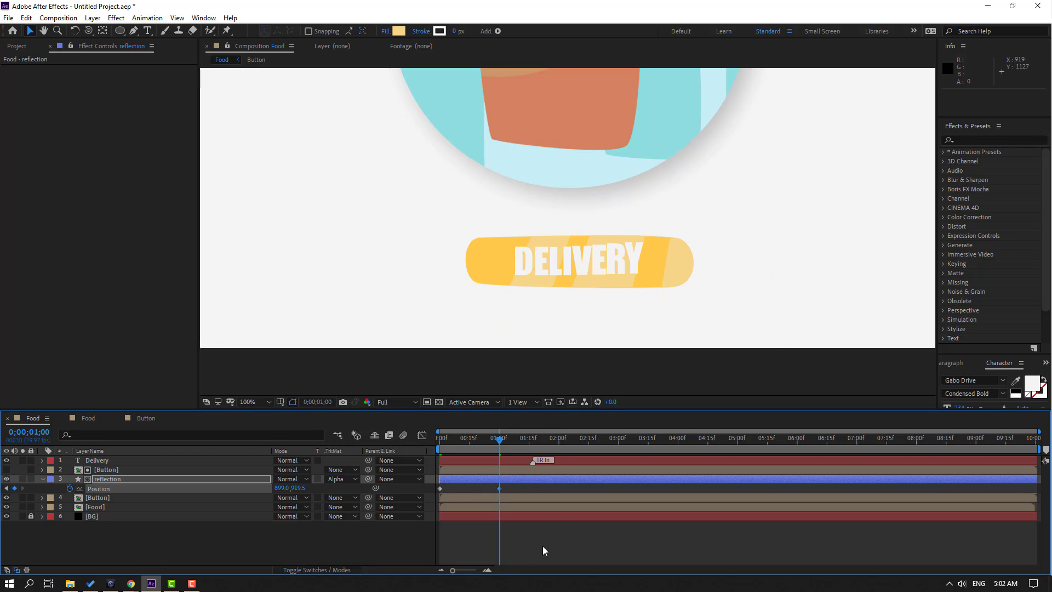
pyautogui.click(546, 550)
# Easy Ease both Position keyframes and shape the speed graph for a fast start, slow finish
pyautogui.moveTo(460, 491); pyautogui.dragTo(437, 495)
pyautogui.rightClick(440, 488)
pyautogui.moveTo(510, 481)
pyautogui.click(594, 408)
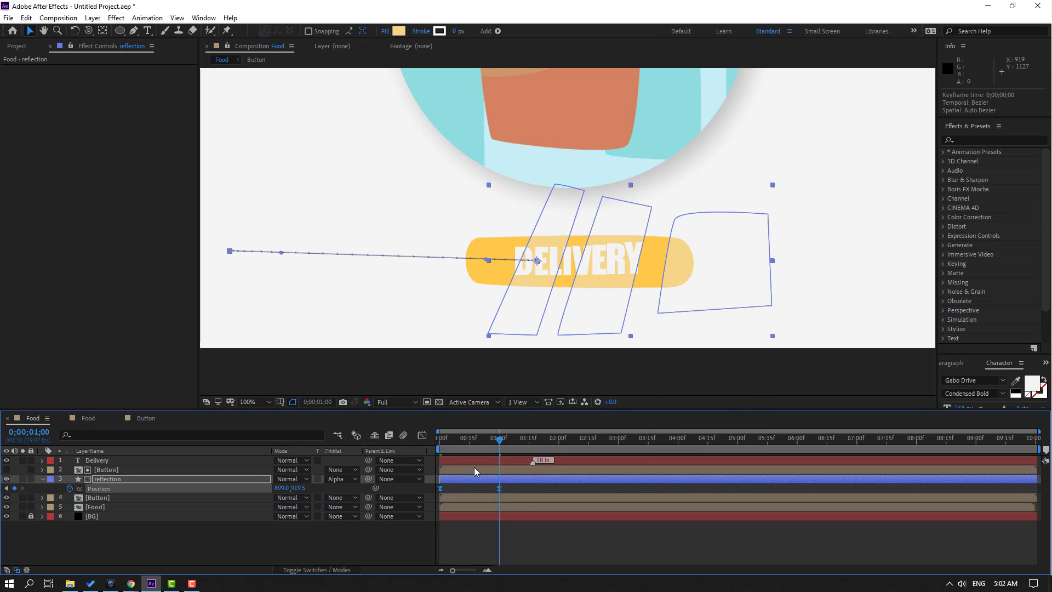
pyautogui.click(422, 435)
pyautogui.moveTo(489, 541); pyautogui.dragTo(453, 541)
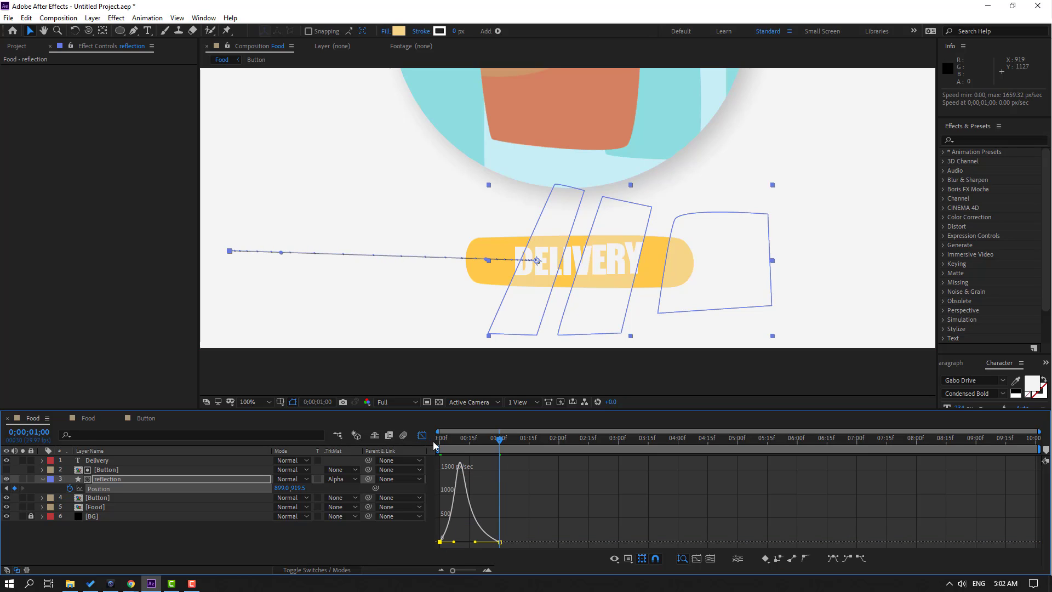
# Move the reflection's end Position keyframe later to lengthen the sweep to about two seconds
pyautogui.click(421, 436)
pyautogui.click(500, 495)
pyautogui.click(499, 487)
pyautogui.moveTo(503, 489); pyautogui.dragTo(579, 489)
pyautogui.moveTo(471, 482); pyautogui.dragTo(474, 483)
# Start the reflection layer just before one second and preview the full composition
pyautogui.moveTo(521, 480); pyautogui.dragTo(532, 480)
pyautogui.press('space')
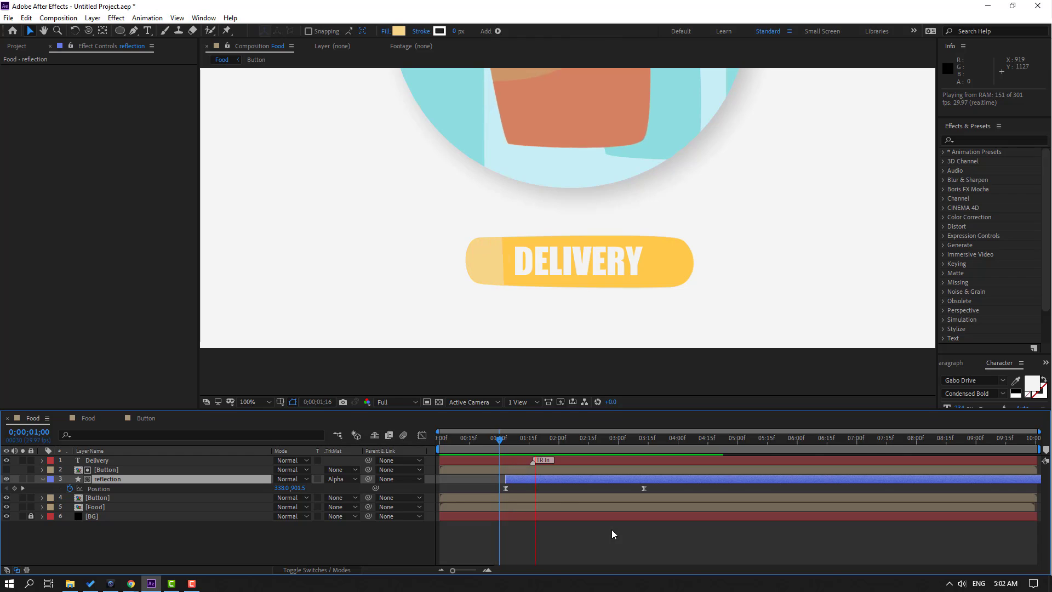
pyautogui.moveTo(544, 478); pyautogui.dragTo(524, 479)
pyautogui.scroll(-2, 701, 326)
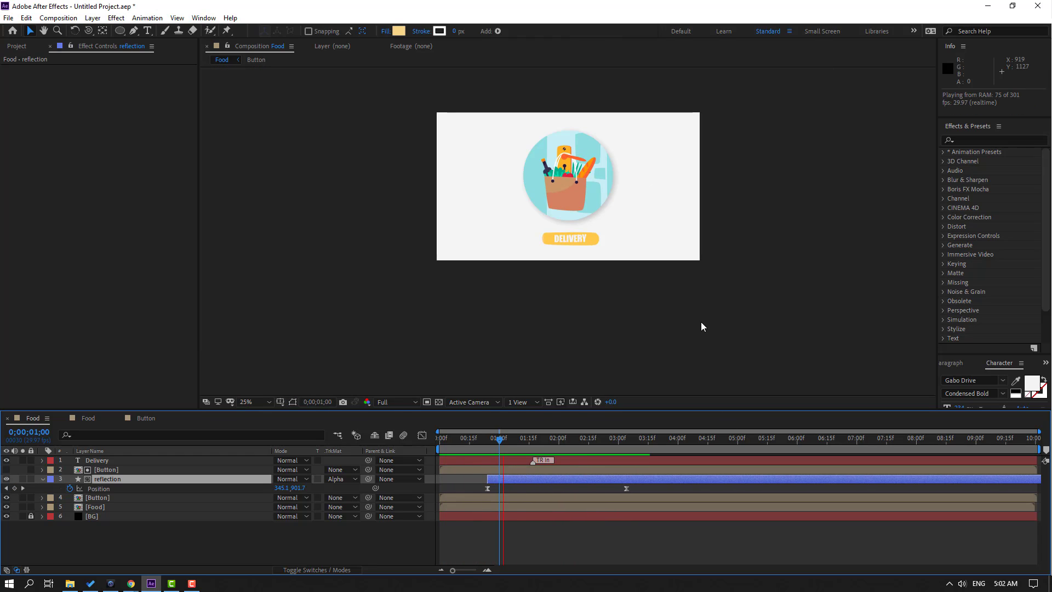
pyautogui.scroll(2, 623, 327)
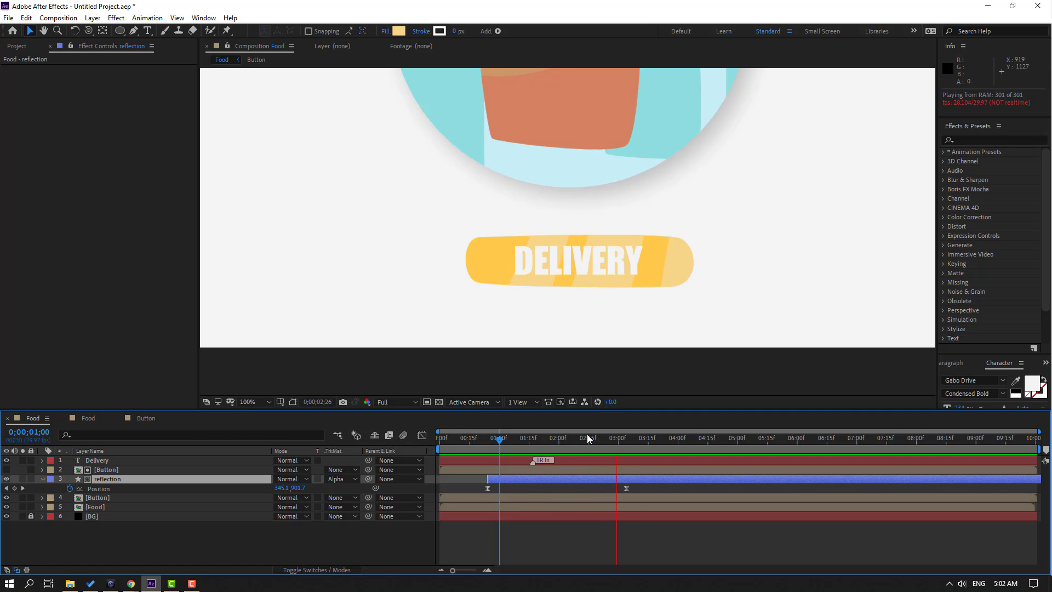
pyautogui.moveTo(570, 444); pyautogui.dragTo(689, 435)
pyautogui.hotkey('shift', '/')
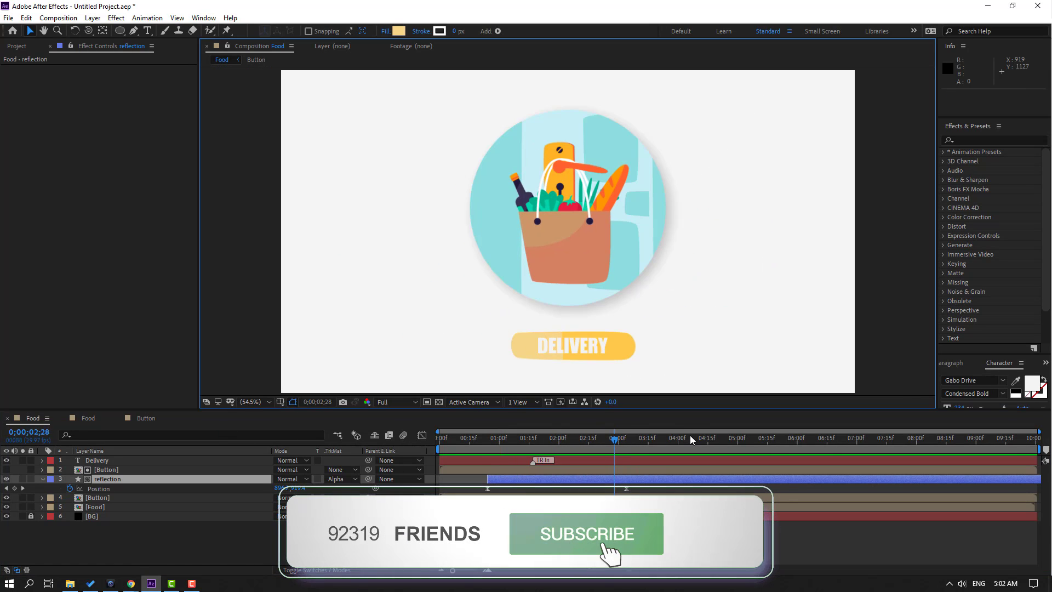